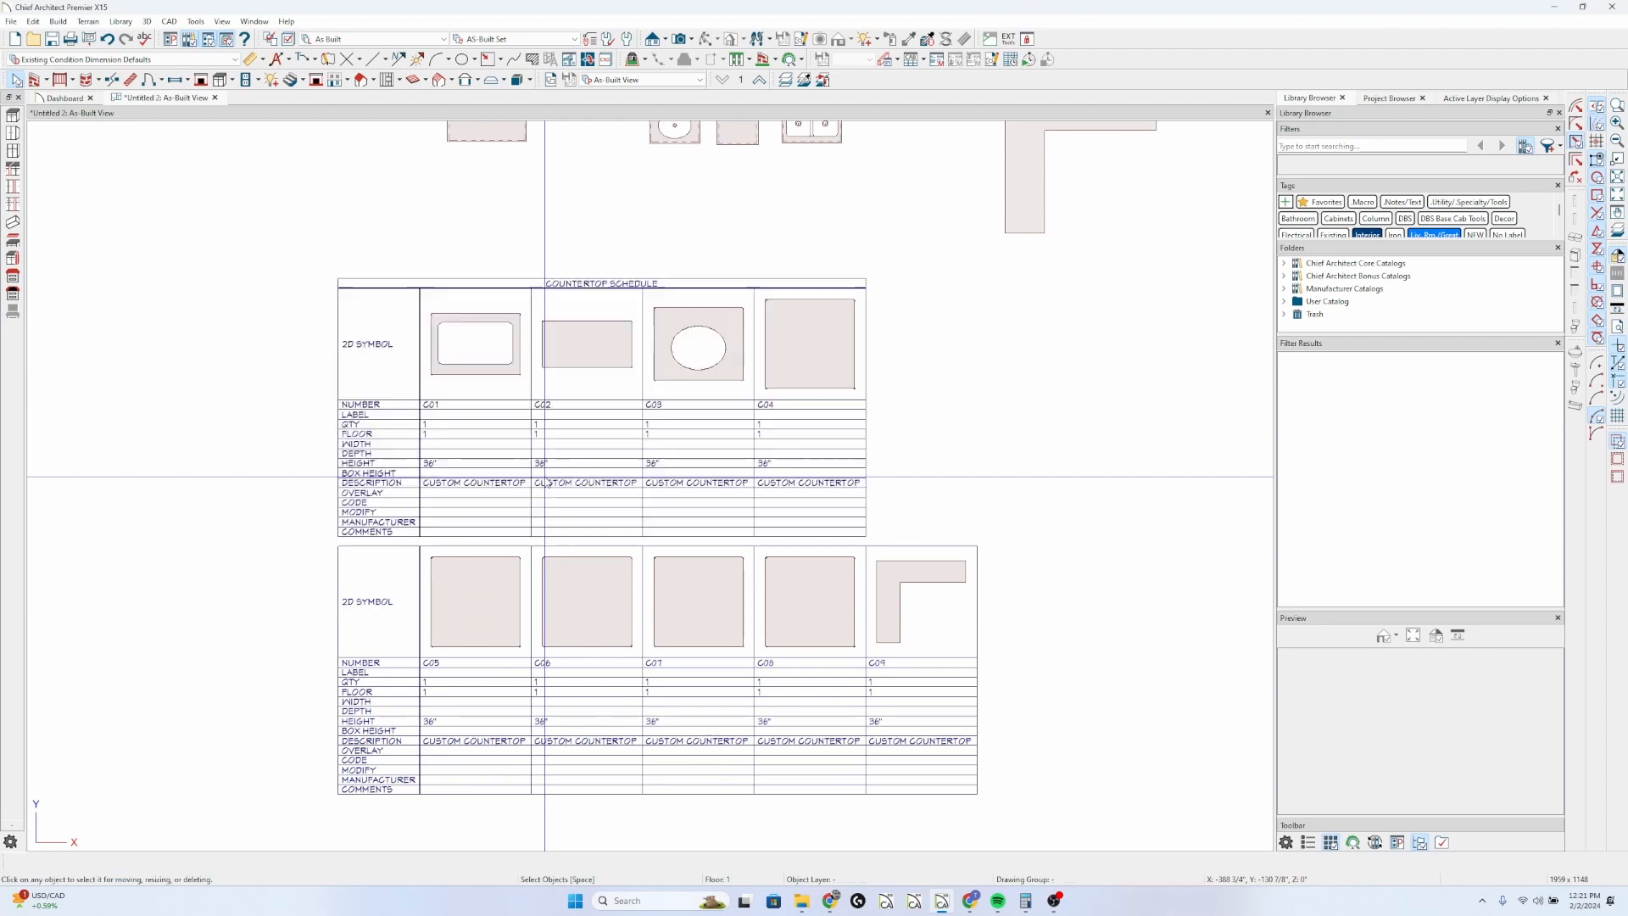
# - Delete the two existing countertop schedules below the cabinets
pyautogui.click(547, 481)
pyautogui.keyDown('shift'); pyautogui.click(589, 607); pyautogui.keyUp('shift')
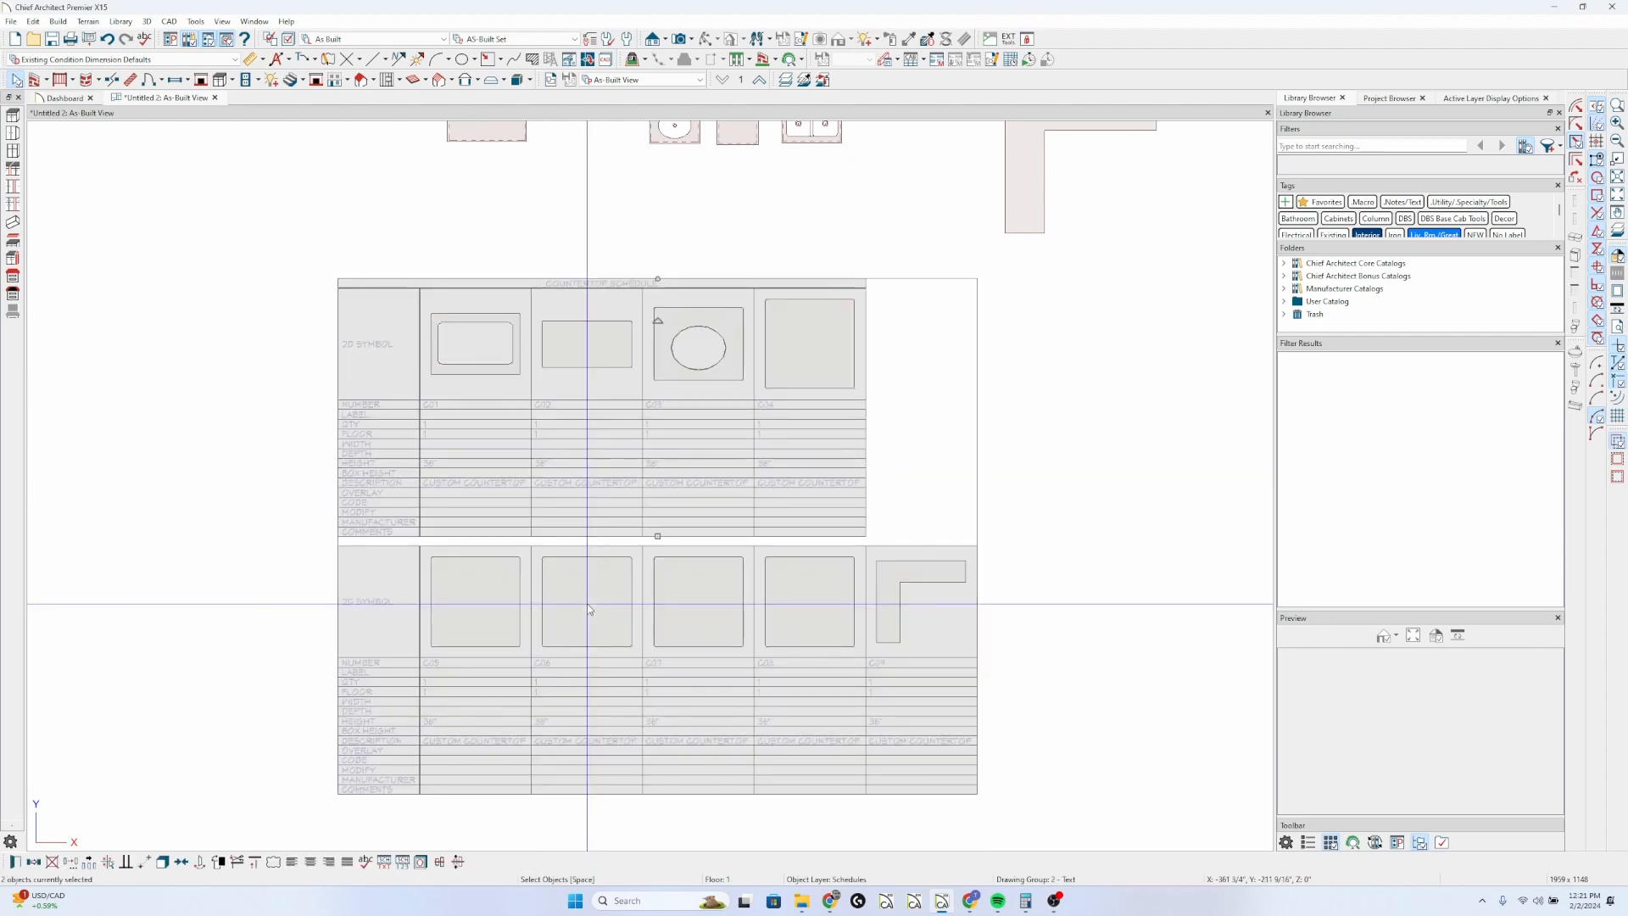
pyautogui.press('Delete')
# - Place a new cabinet schedule in the empty area below the cabinets and keep its default settings
pyautogui.scroll(-2, 556, 601)
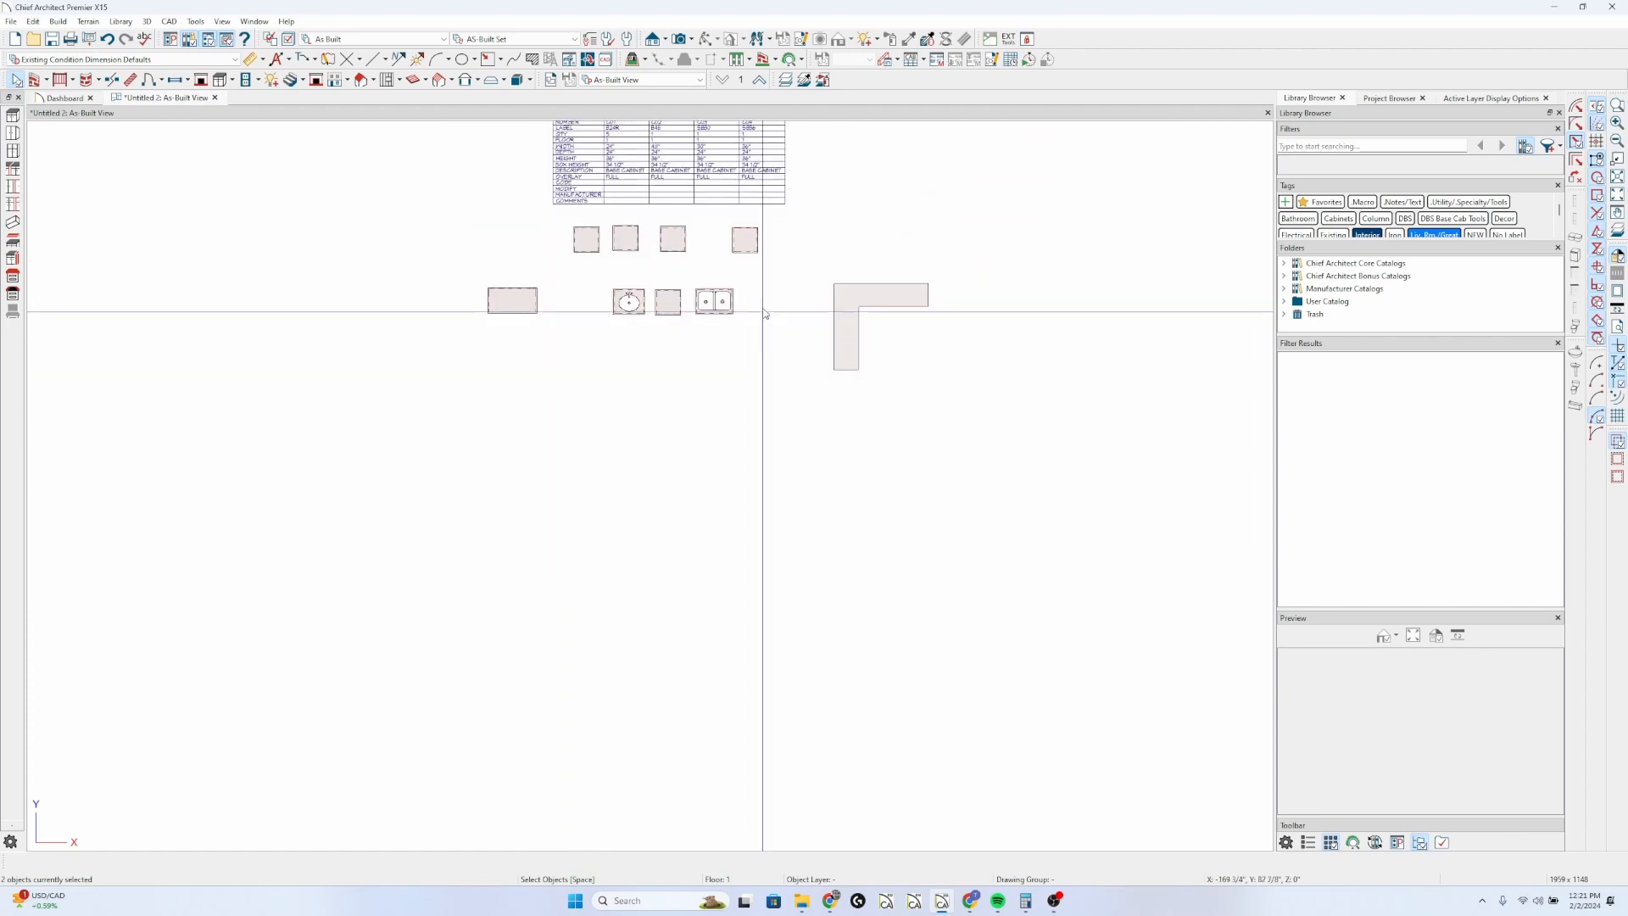
pyautogui.moveTo(762, 311); pyautogui.dragTo(737, 365, button='middle')
pyautogui.scroll(1, 738, 366)
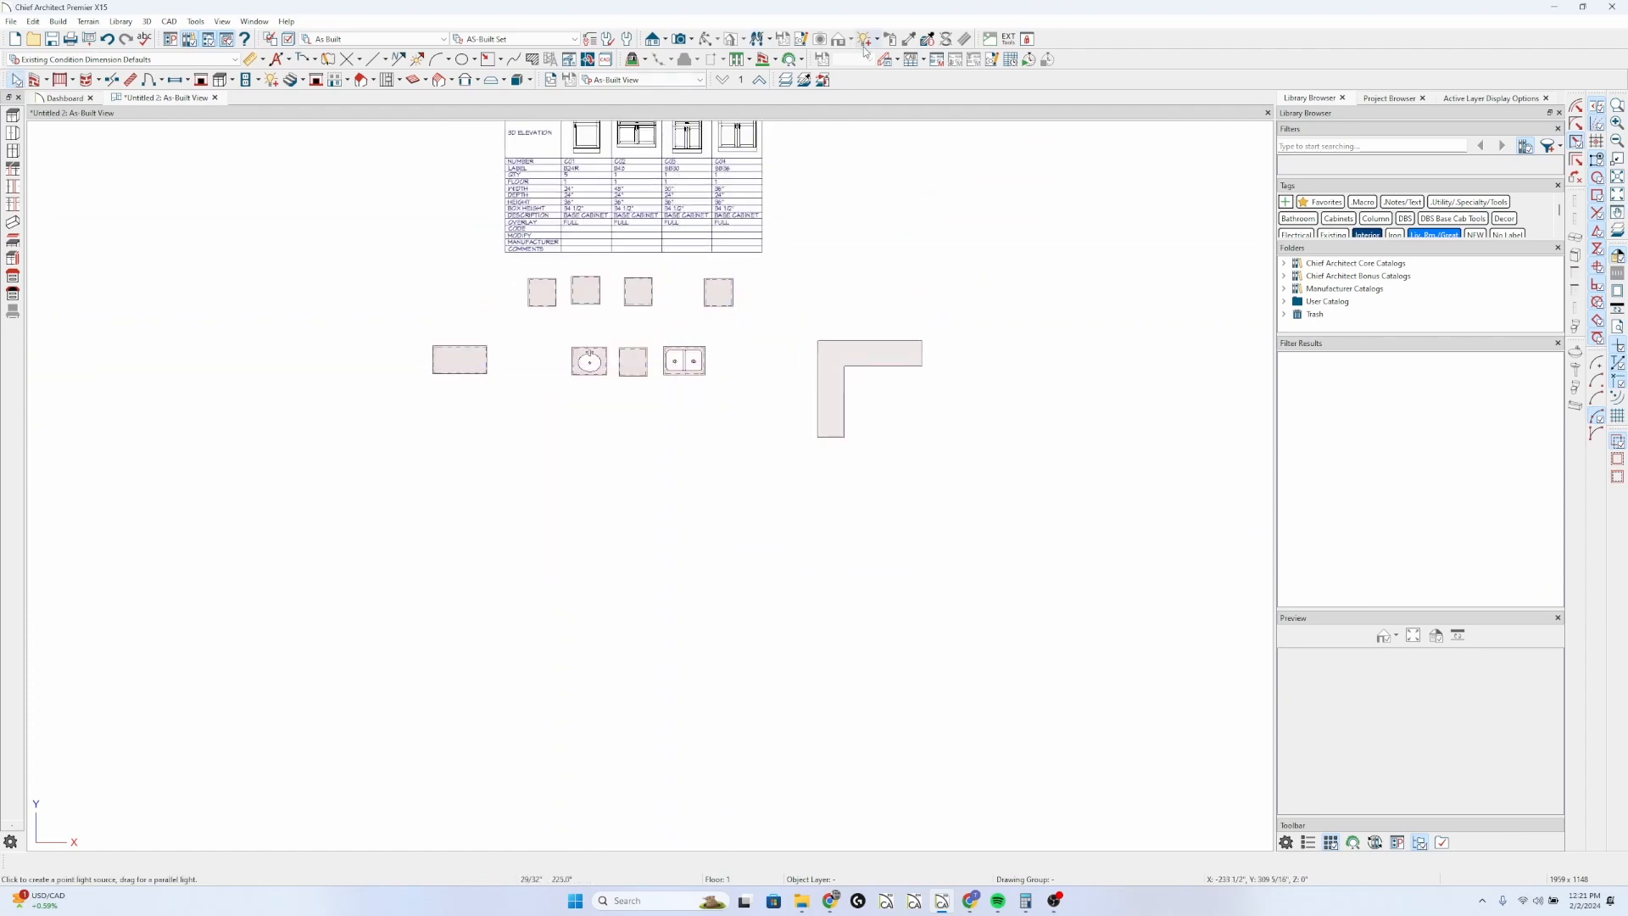
pyautogui.click(909, 65)
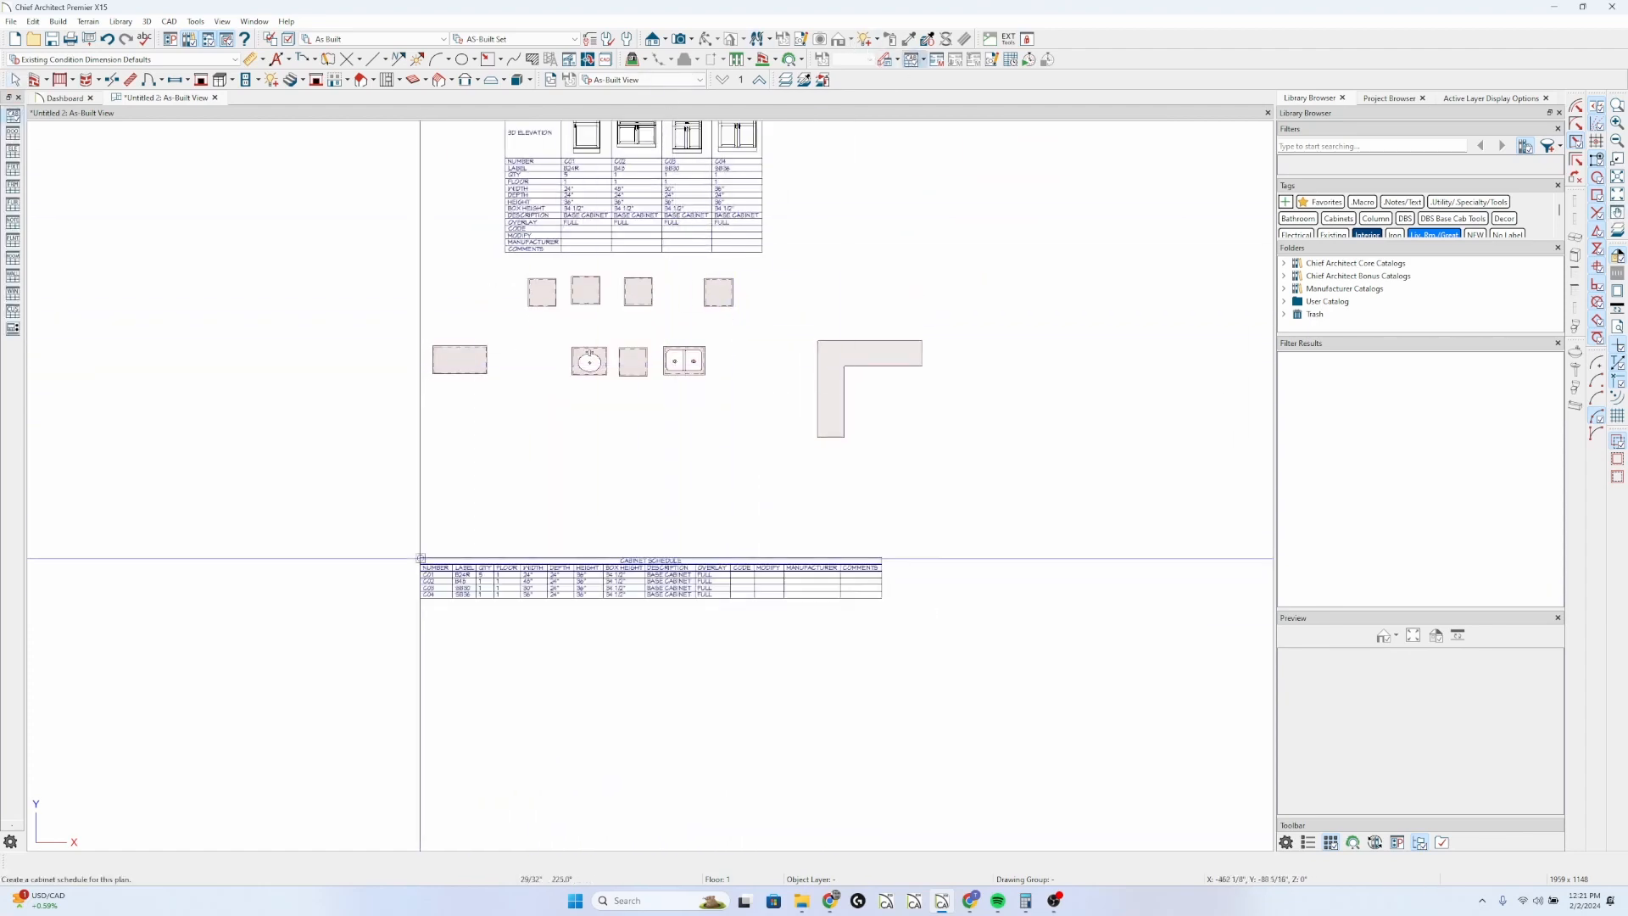
pyautogui.doubleClick(549, 591)
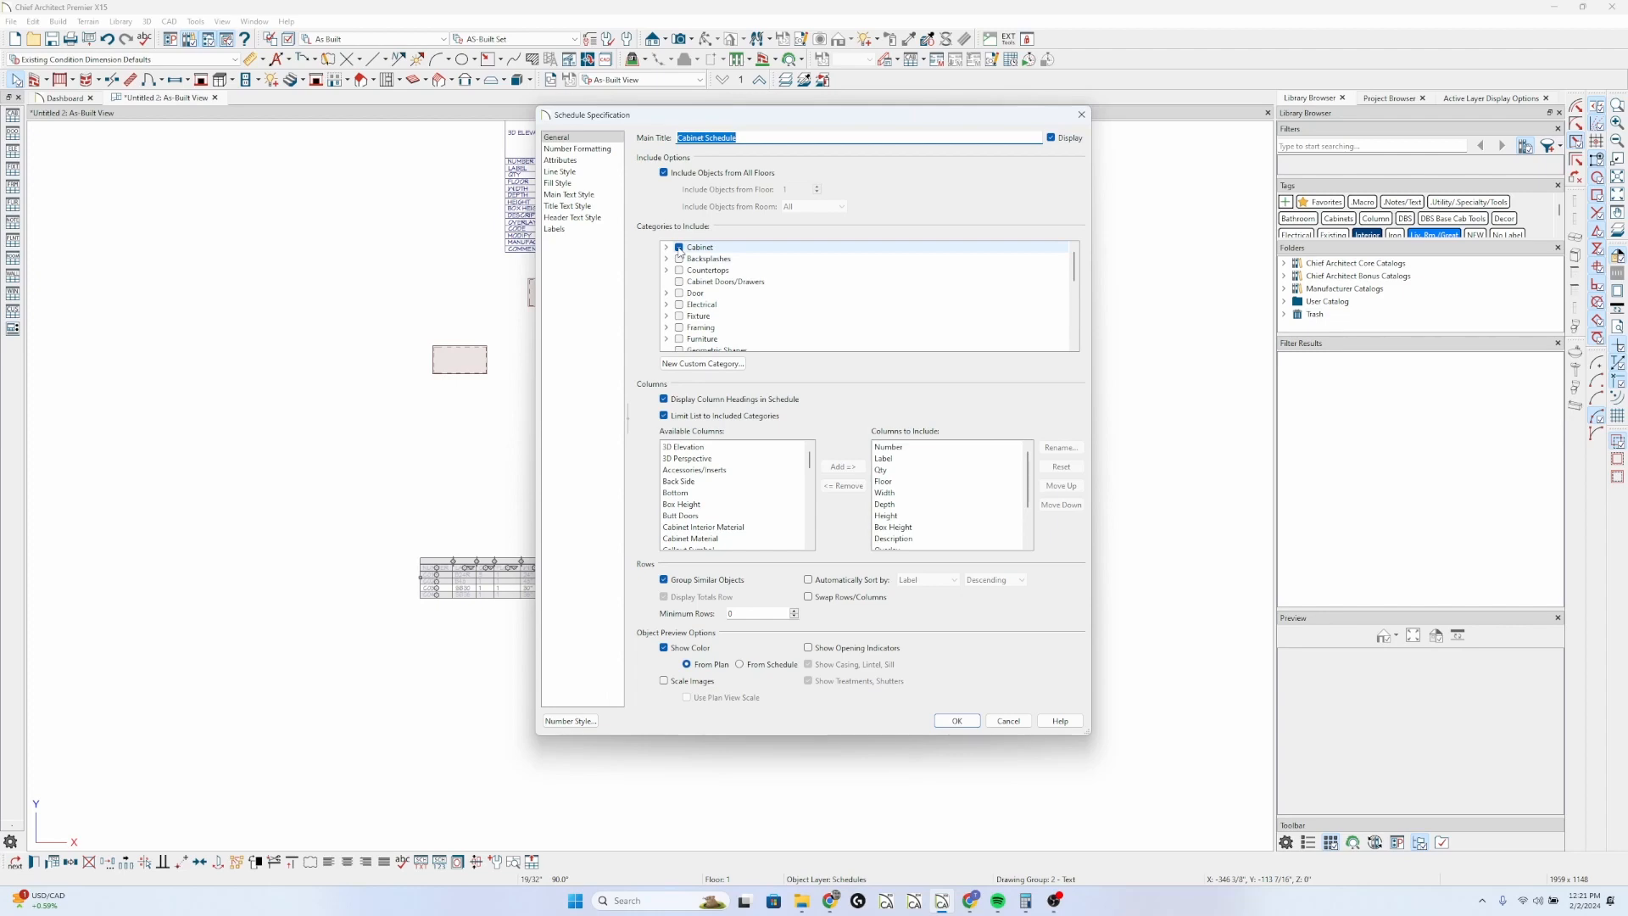
pyautogui.press('Return')
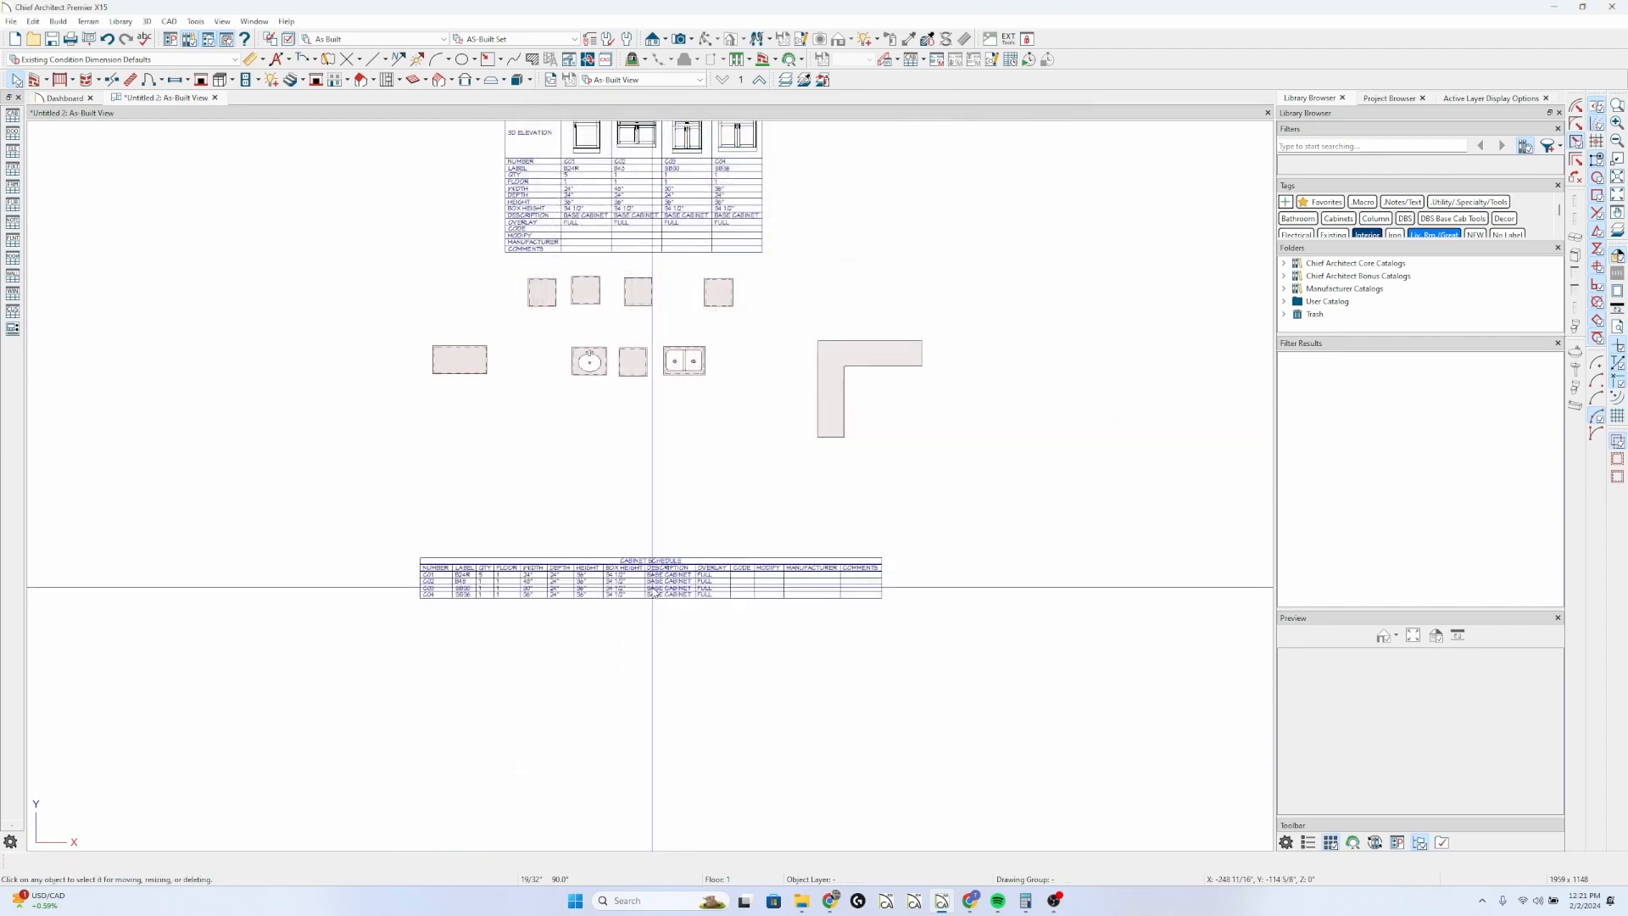
# - Set the new schedule to include Countertops instead of Cabinet, swap rows and columns, and put 2D Symbol first in the included columns
pyautogui.doubleClick(654, 594)
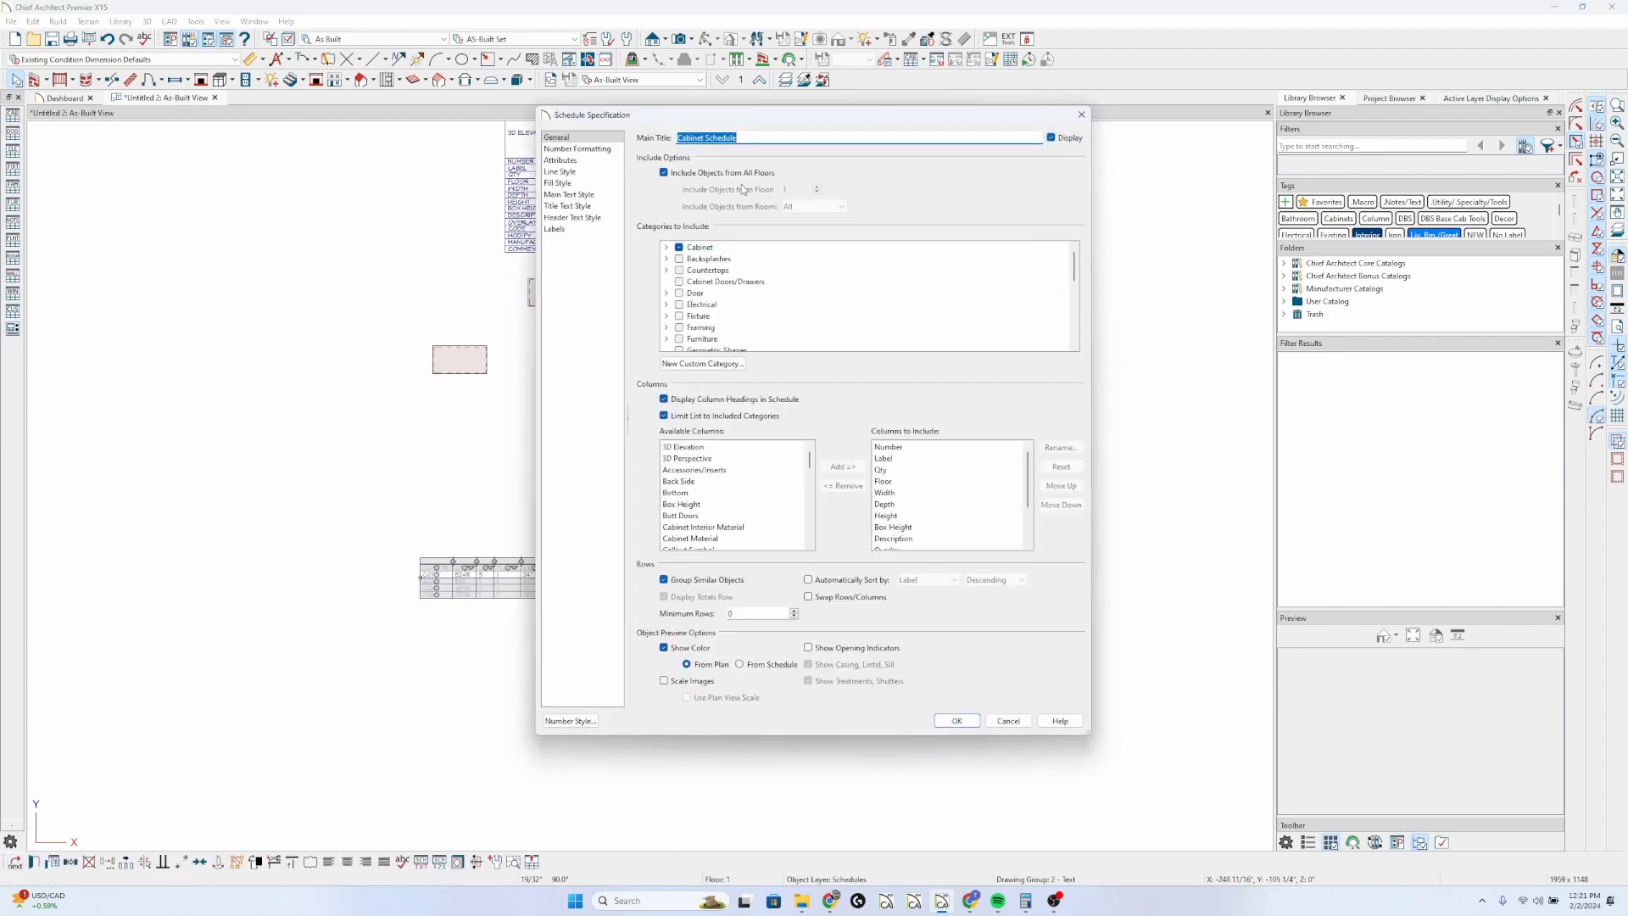
pyautogui.click(680, 269)
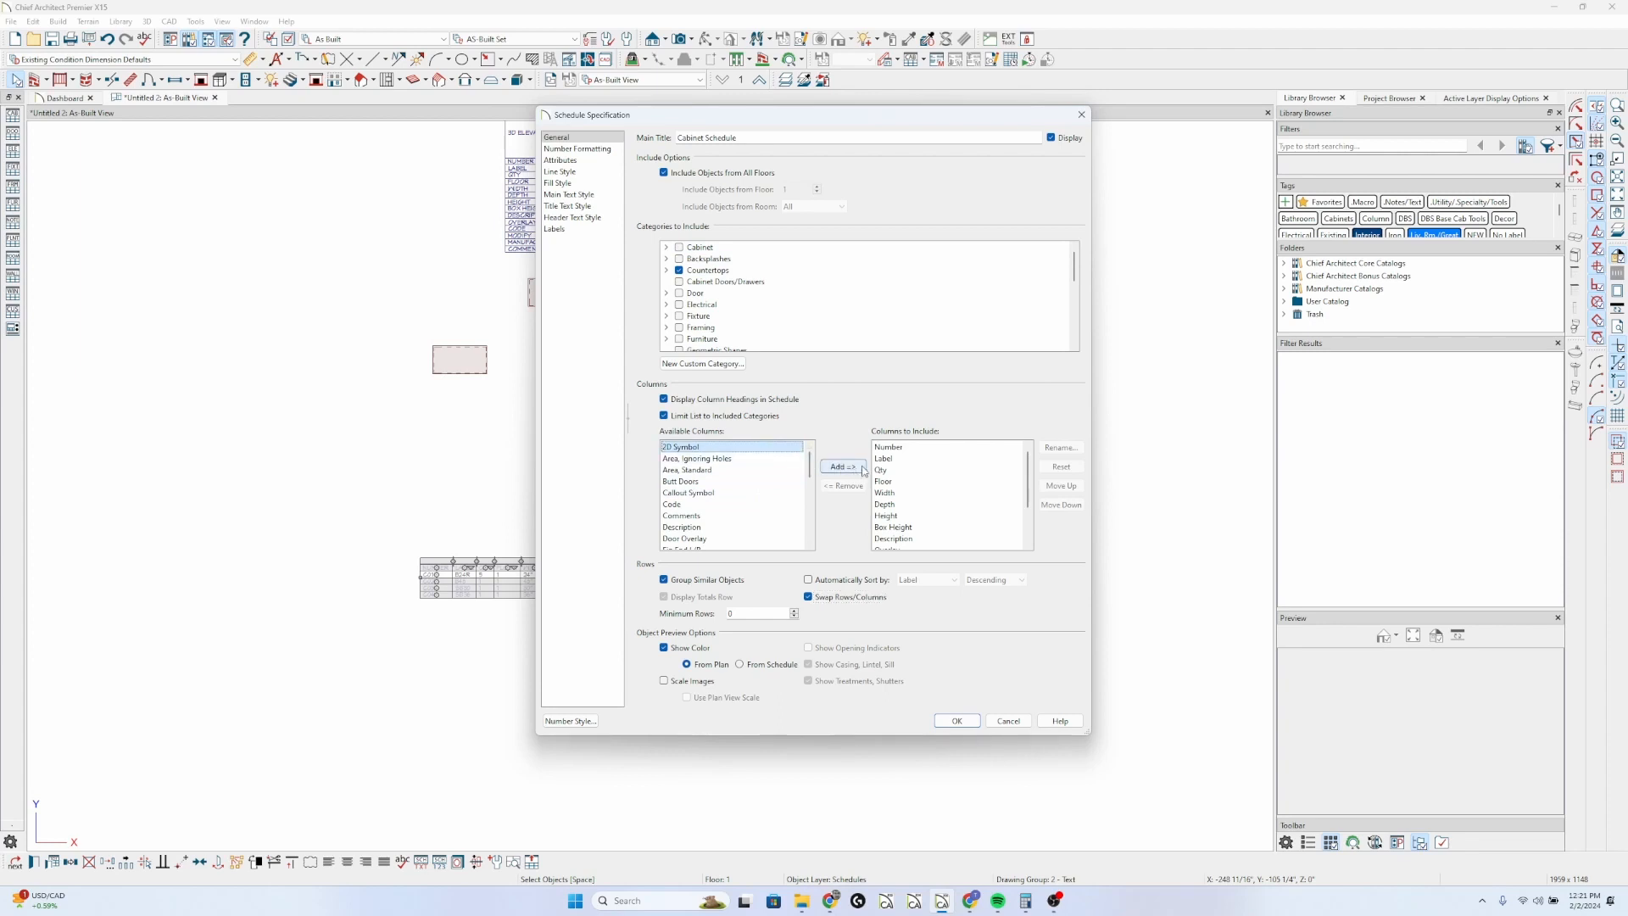
pyautogui.click(917, 448)
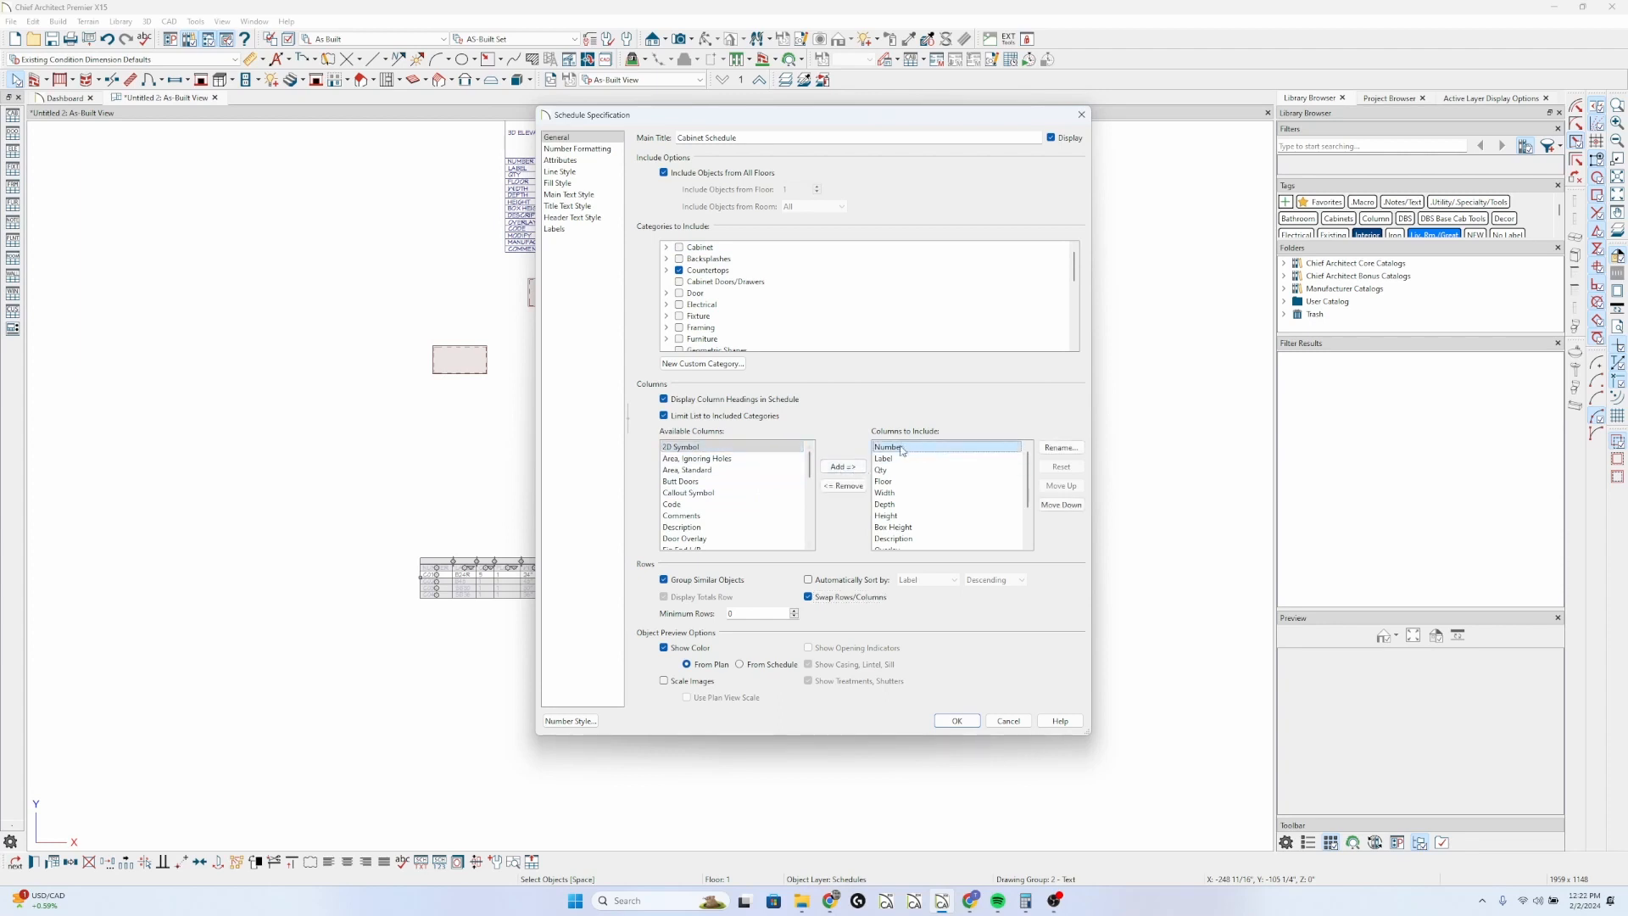
pyautogui.click(850, 471)
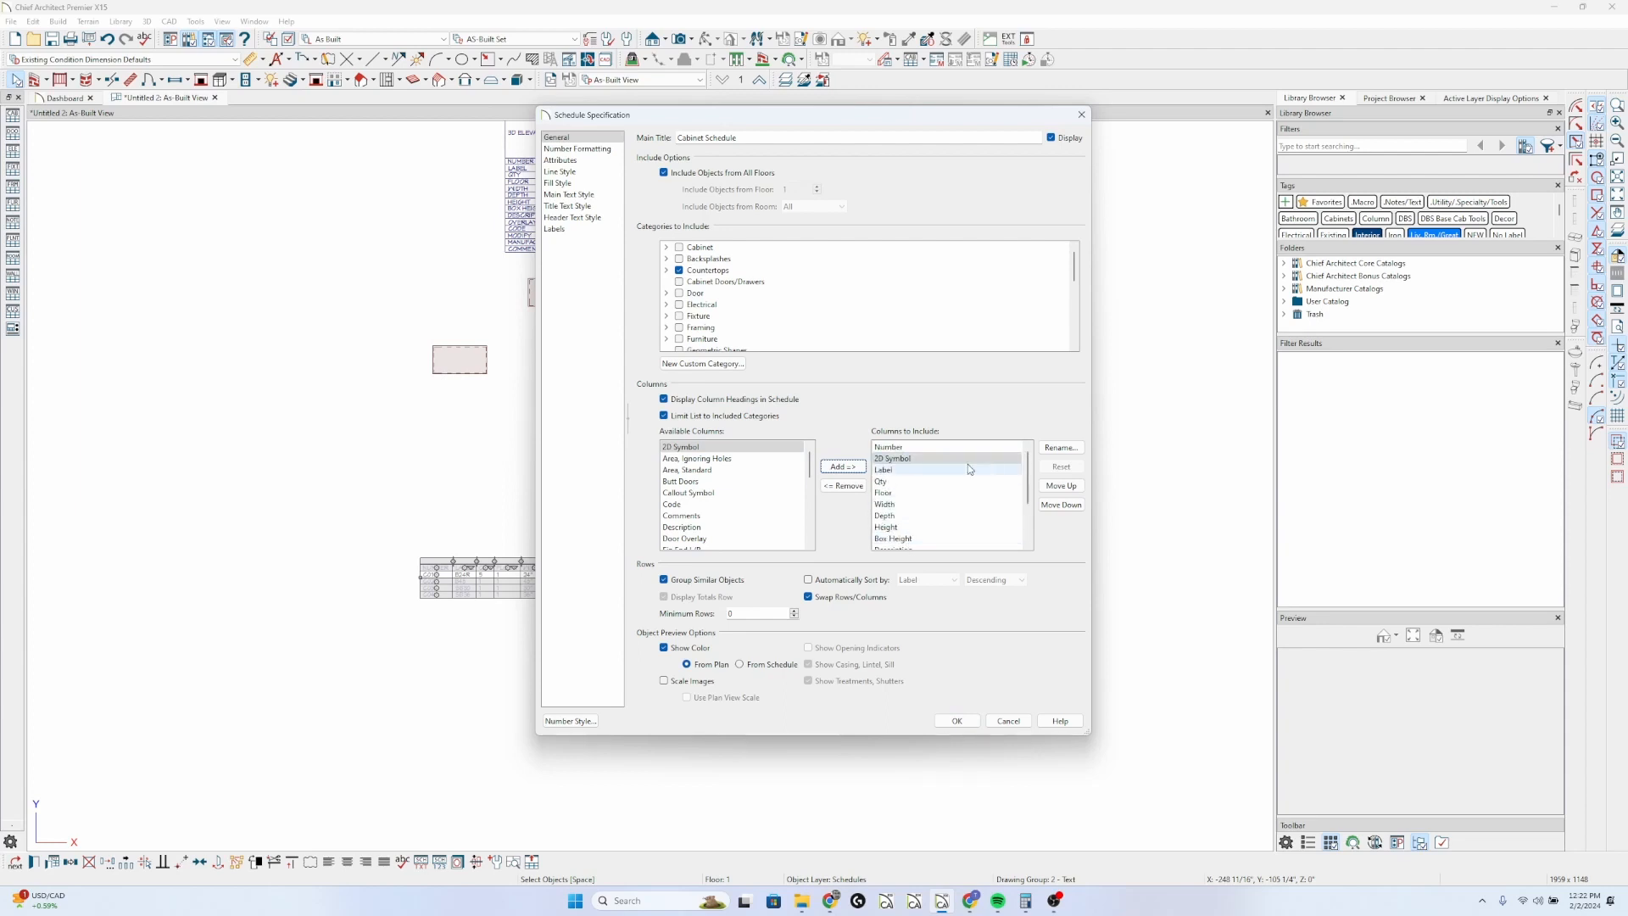
pyautogui.click(1060, 486)
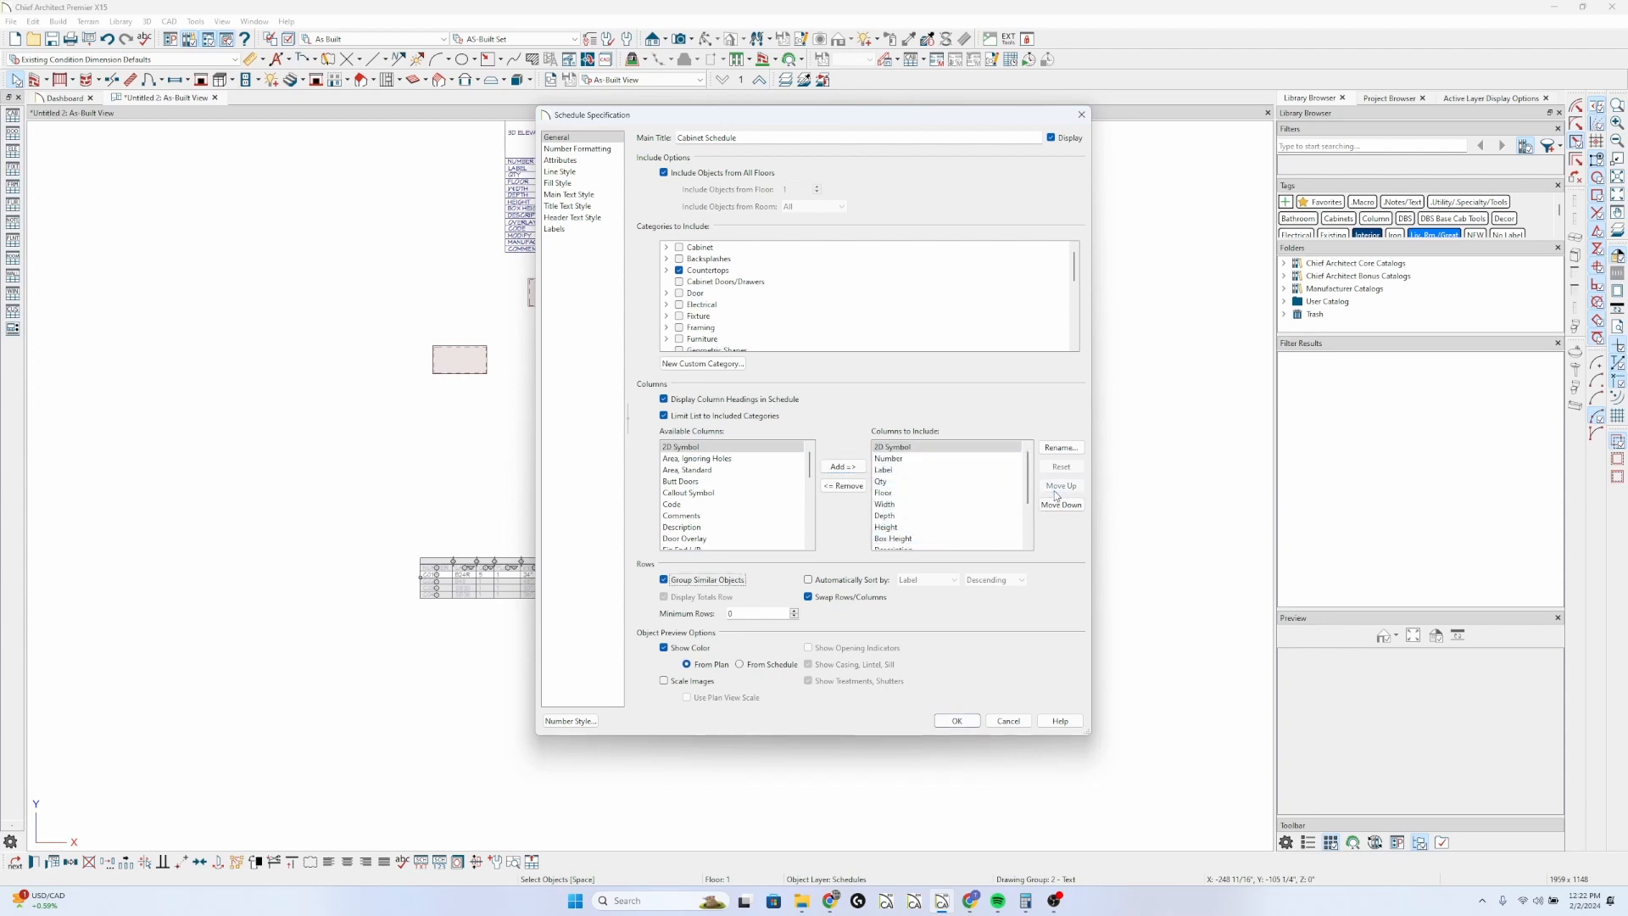
pyautogui.click(958, 721)
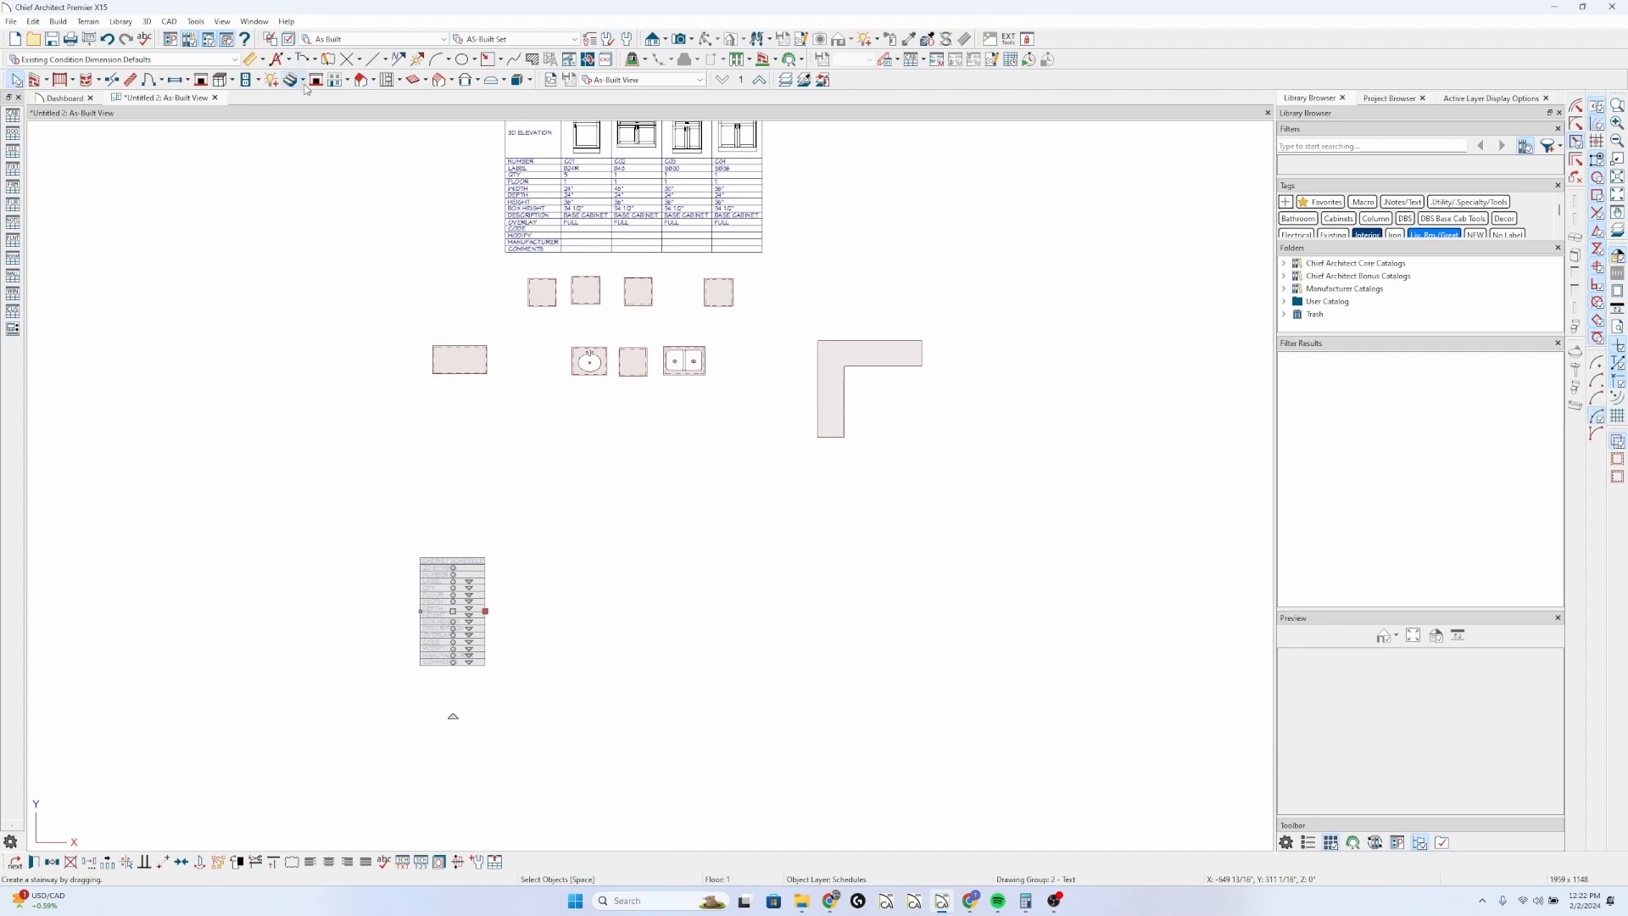
pyautogui.click(222, 81)
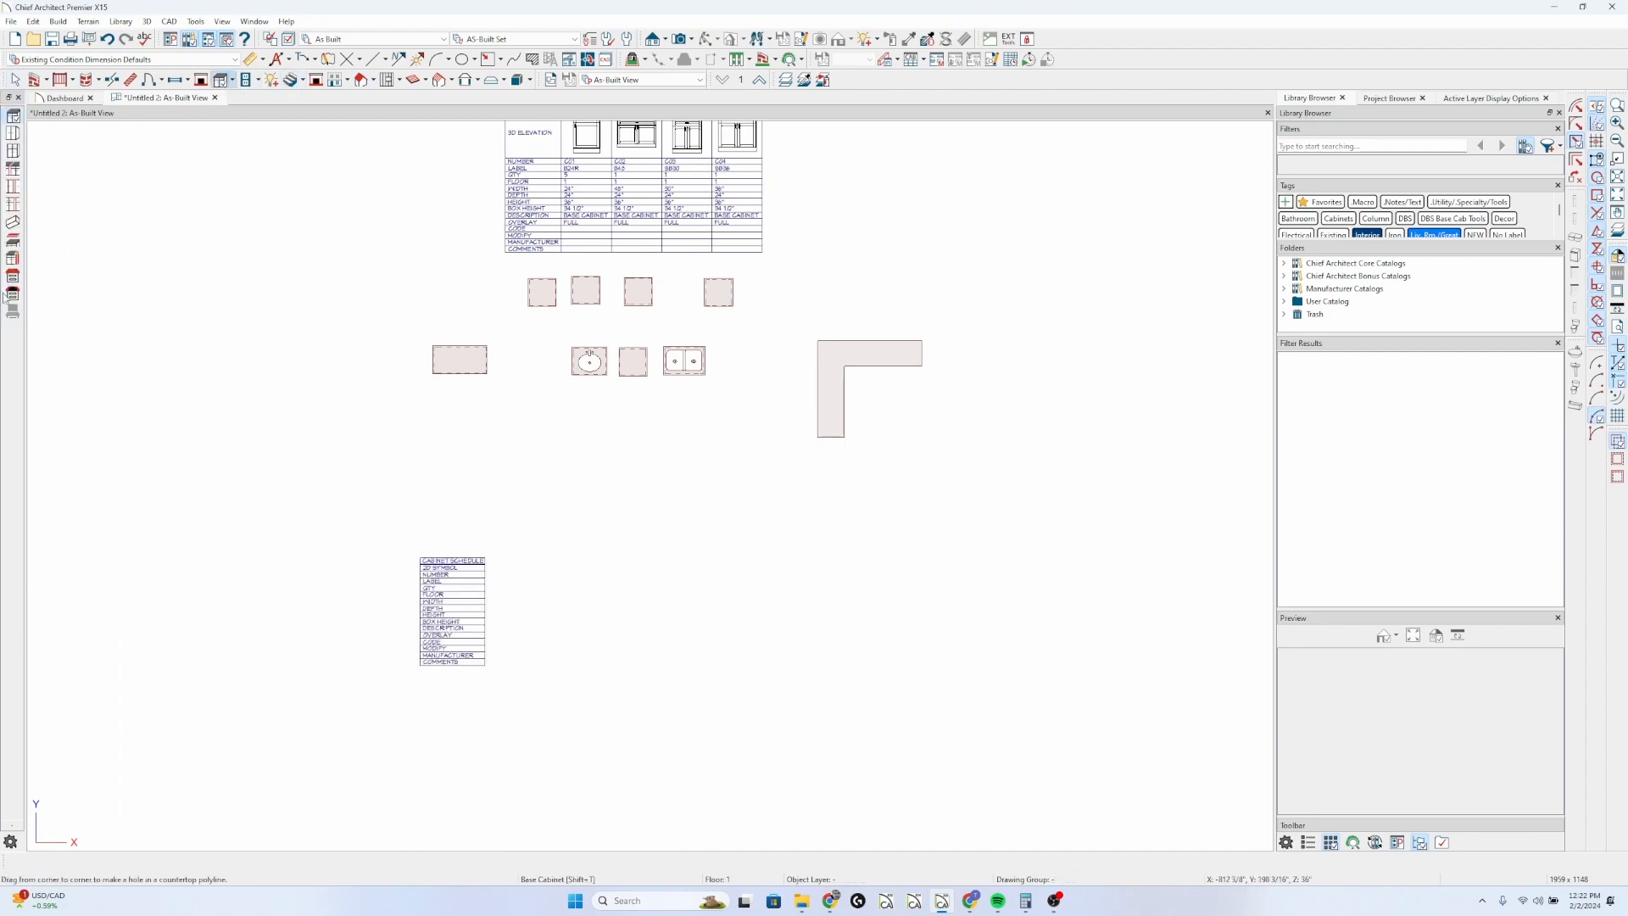
pyautogui.moveTo(737, 425); pyautogui.dragTo(408, 280)
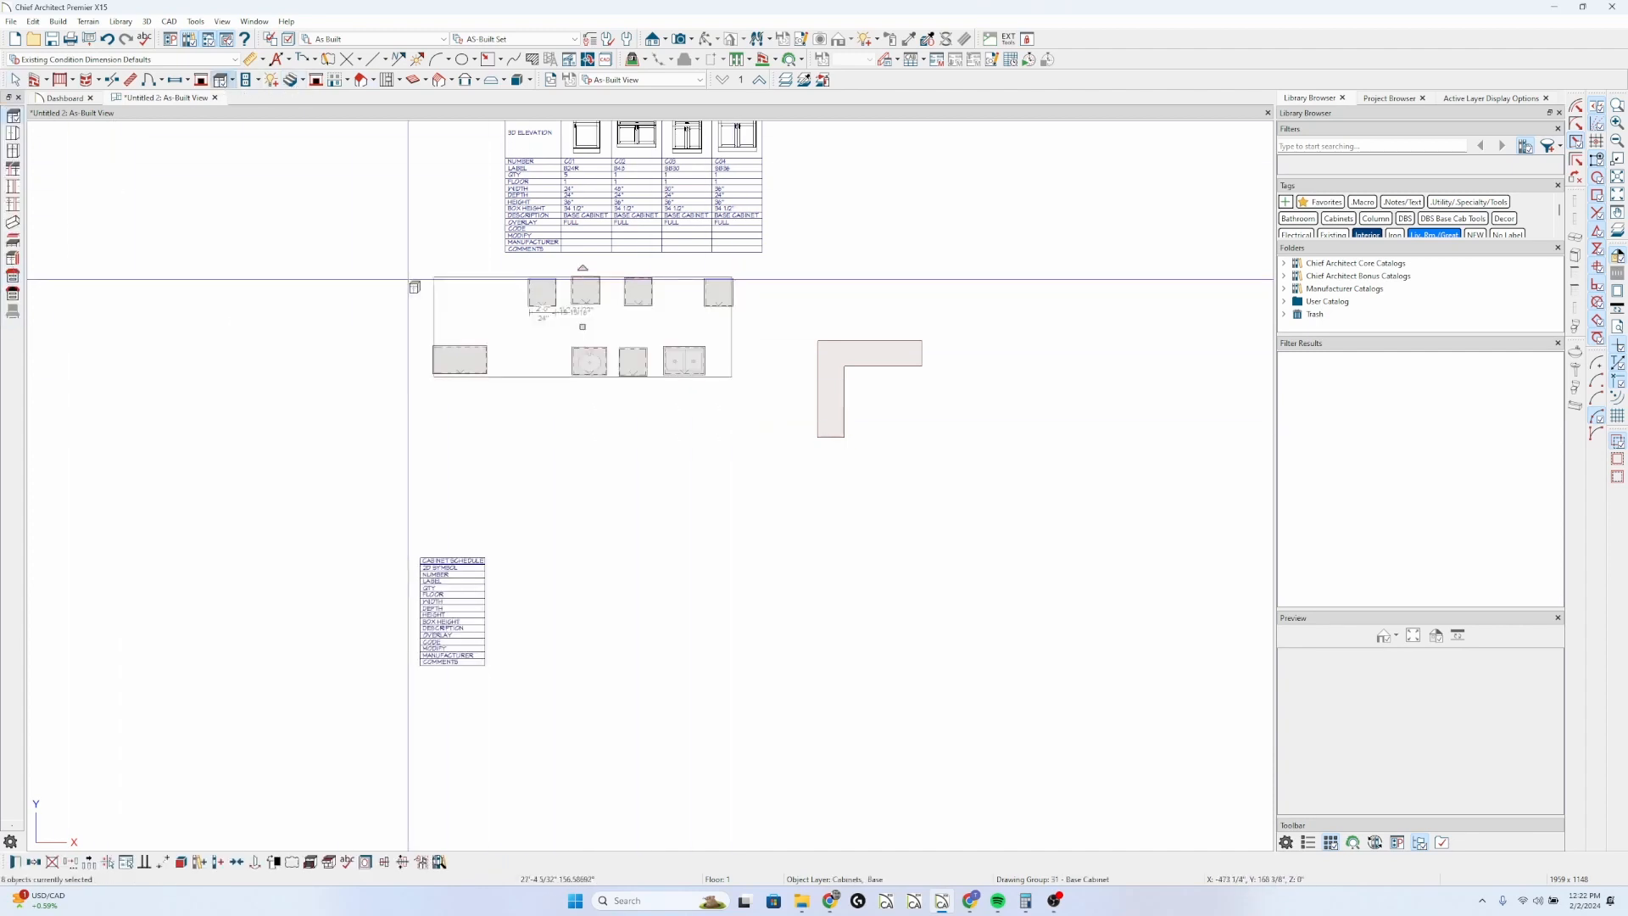
pyautogui.doubleClick(455, 579)
pyautogui.press('Return')
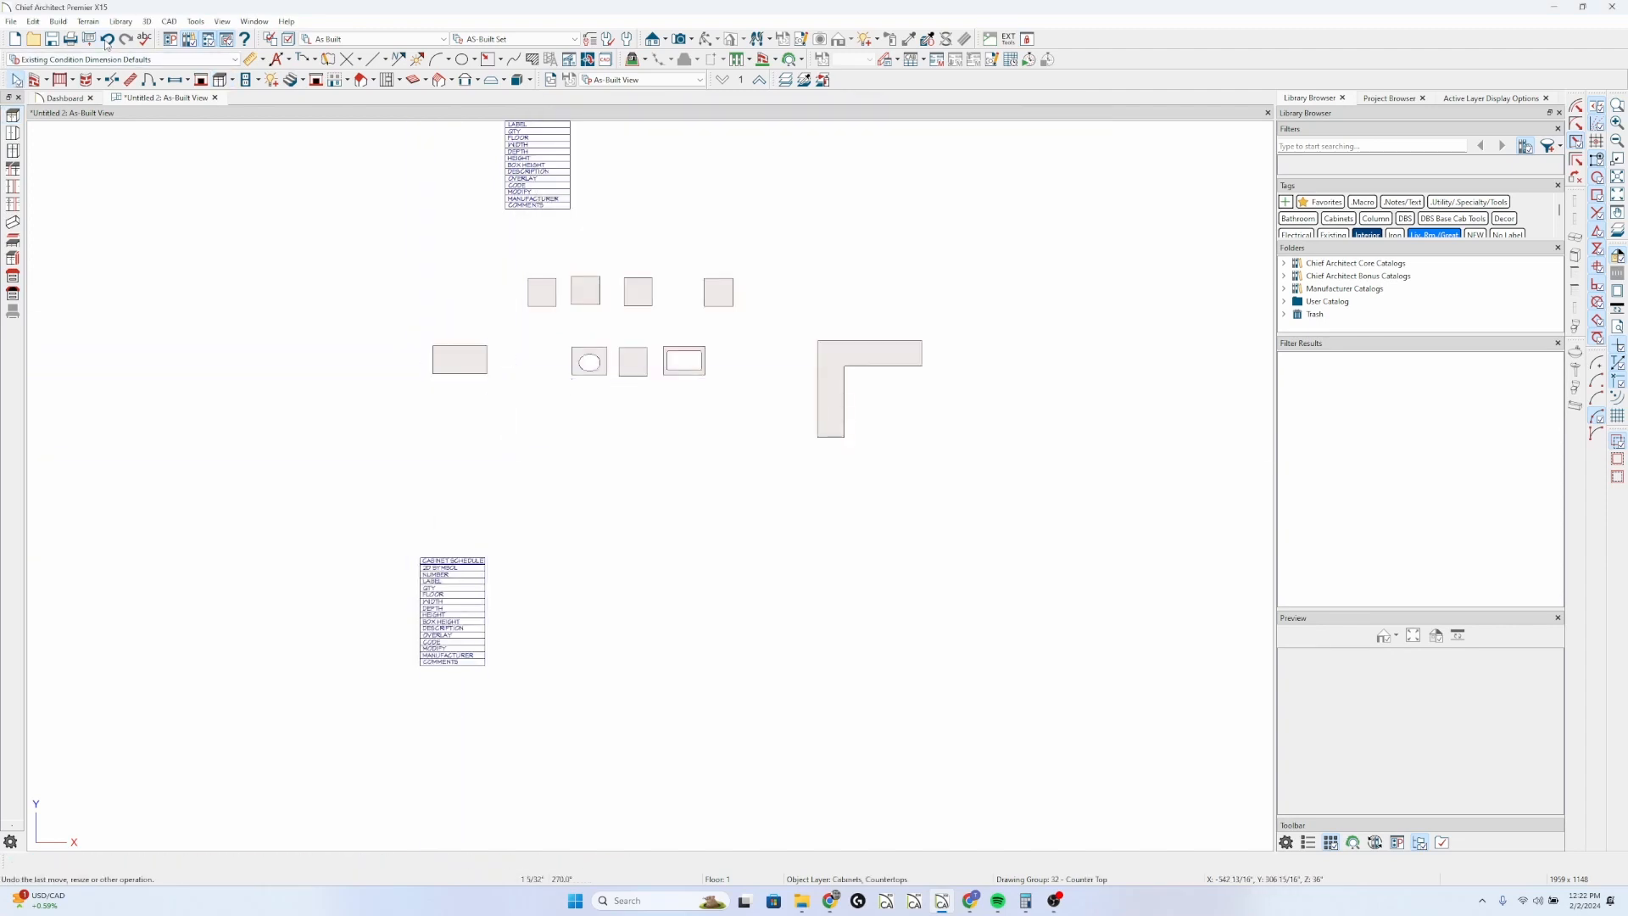
# - Delete the custom countertops lying over the eight base cabinets, keeping the cabinets and the L-shaped countertop
pyautogui.keyDown('shift'); pyautogui.moveTo(723, 437); pyautogui.dragTo(251, 286); pyautogui.keyUp('shift')
pyautogui.press('Delete')
pyautogui.scroll(4, 584, 286)
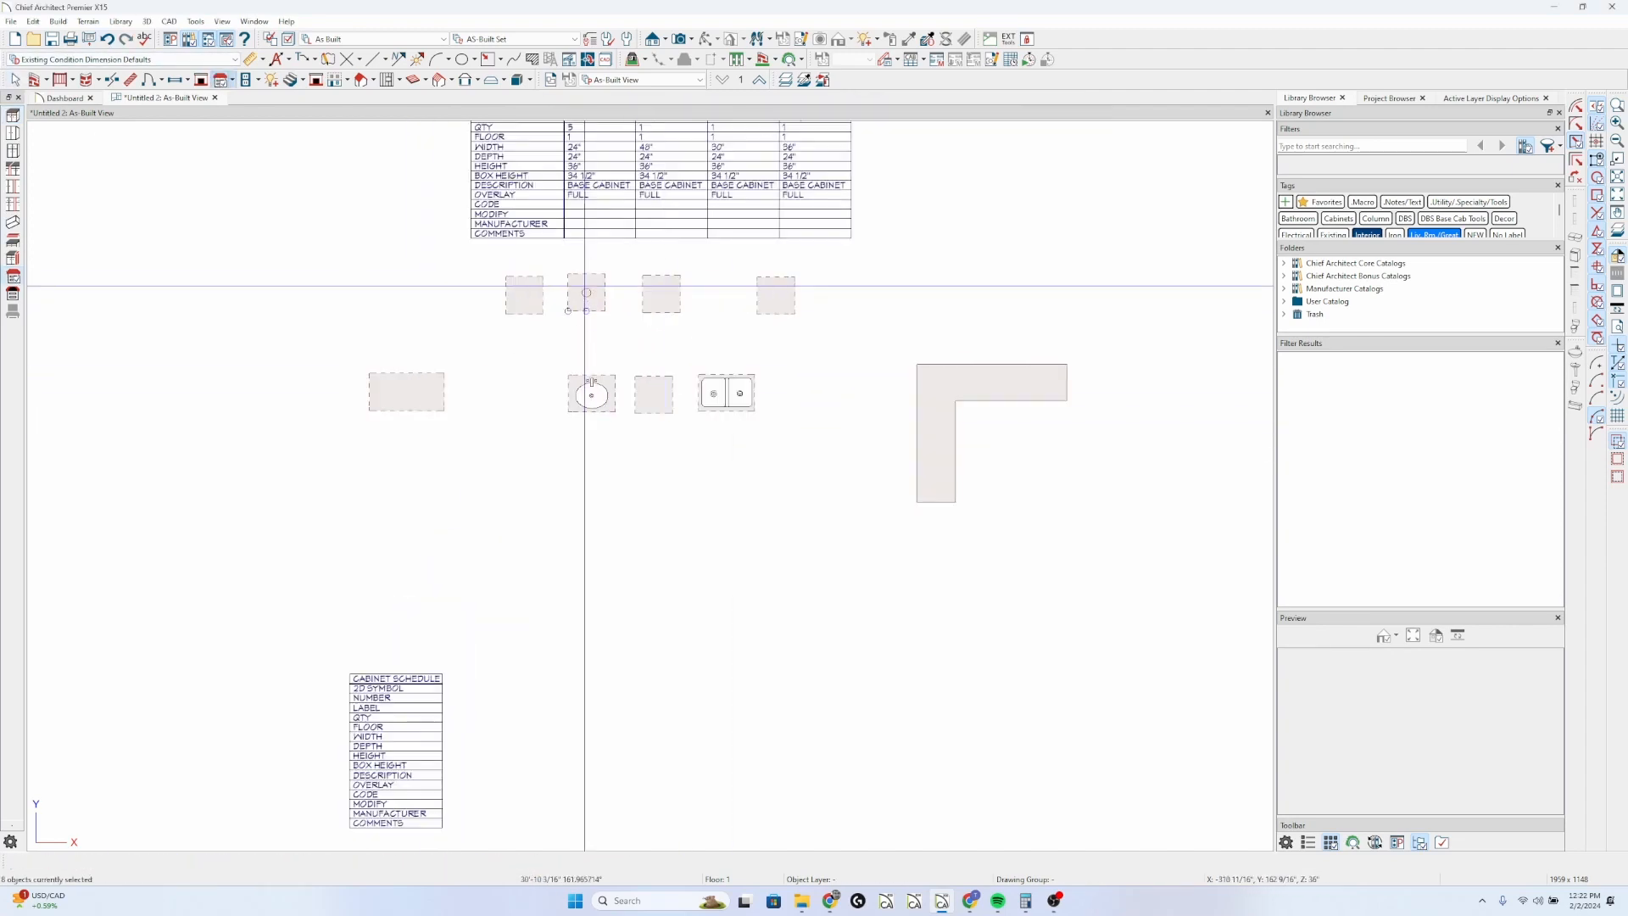
# - Enable Include Countertop in Schedule for all eight base cabinets
pyautogui.press('space')
pyautogui.scroll(-1, 729, 398)
pyautogui.scroll(2, 708, 441)
pyautogui.doubleClick(366, 367)
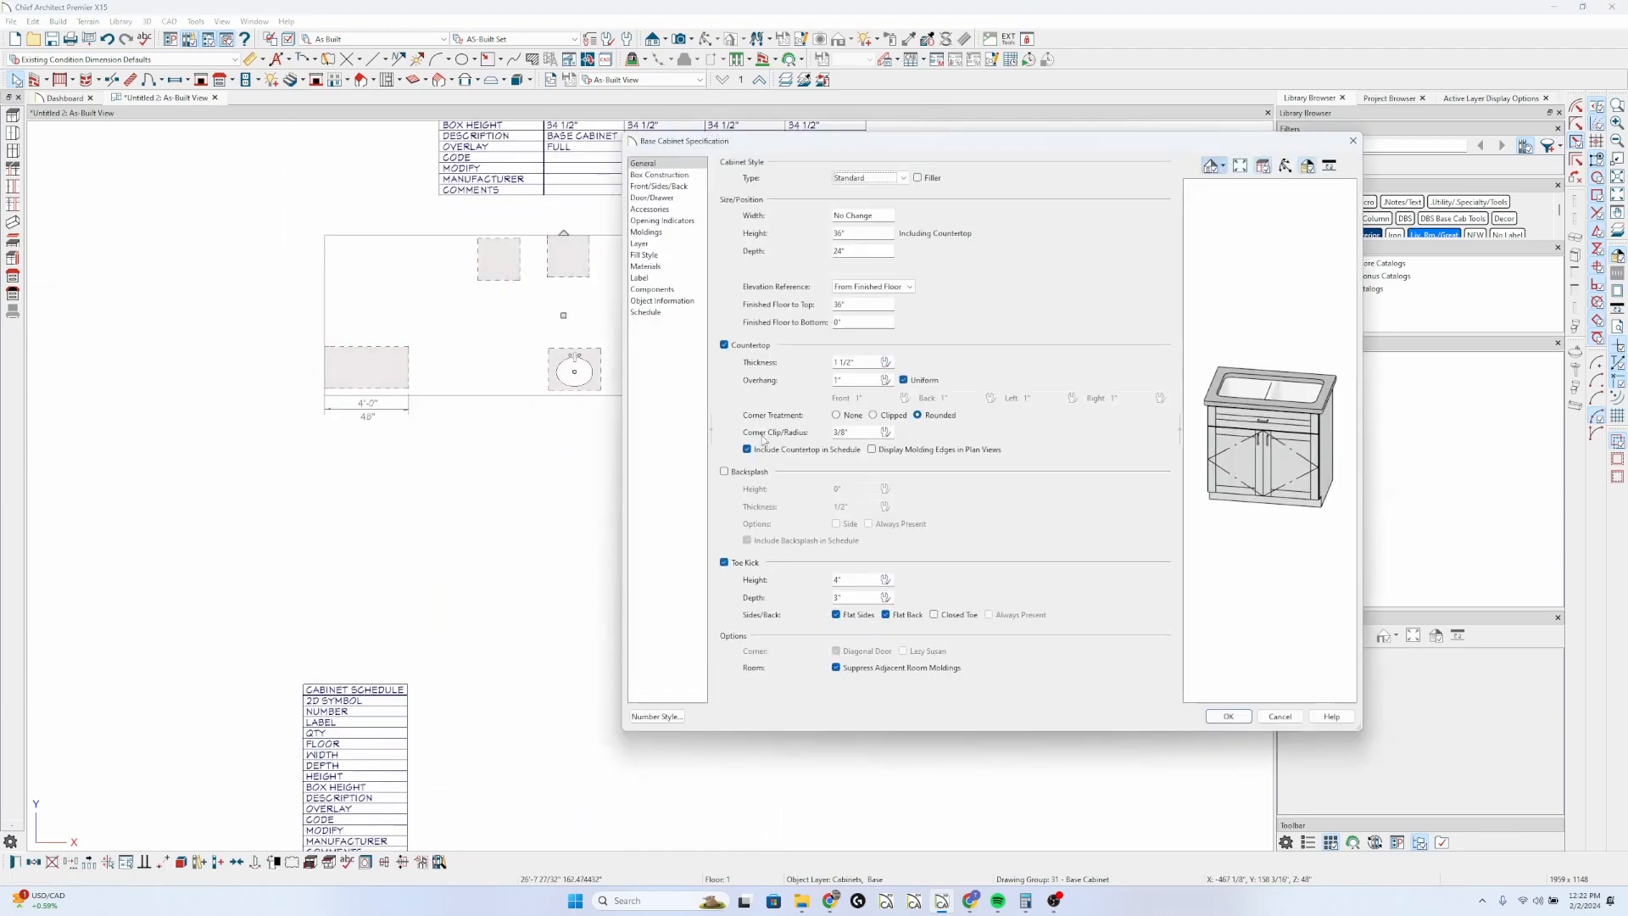
pyautogui.press('Return')
# - Examine the new schedule's settings and countertop entries, comparing them with the cabinet countertops and the L-shaped countertop in the plan
pyautogui.scroll(-1, 631, 458)
pyautogui.doubleClick(508, 719)
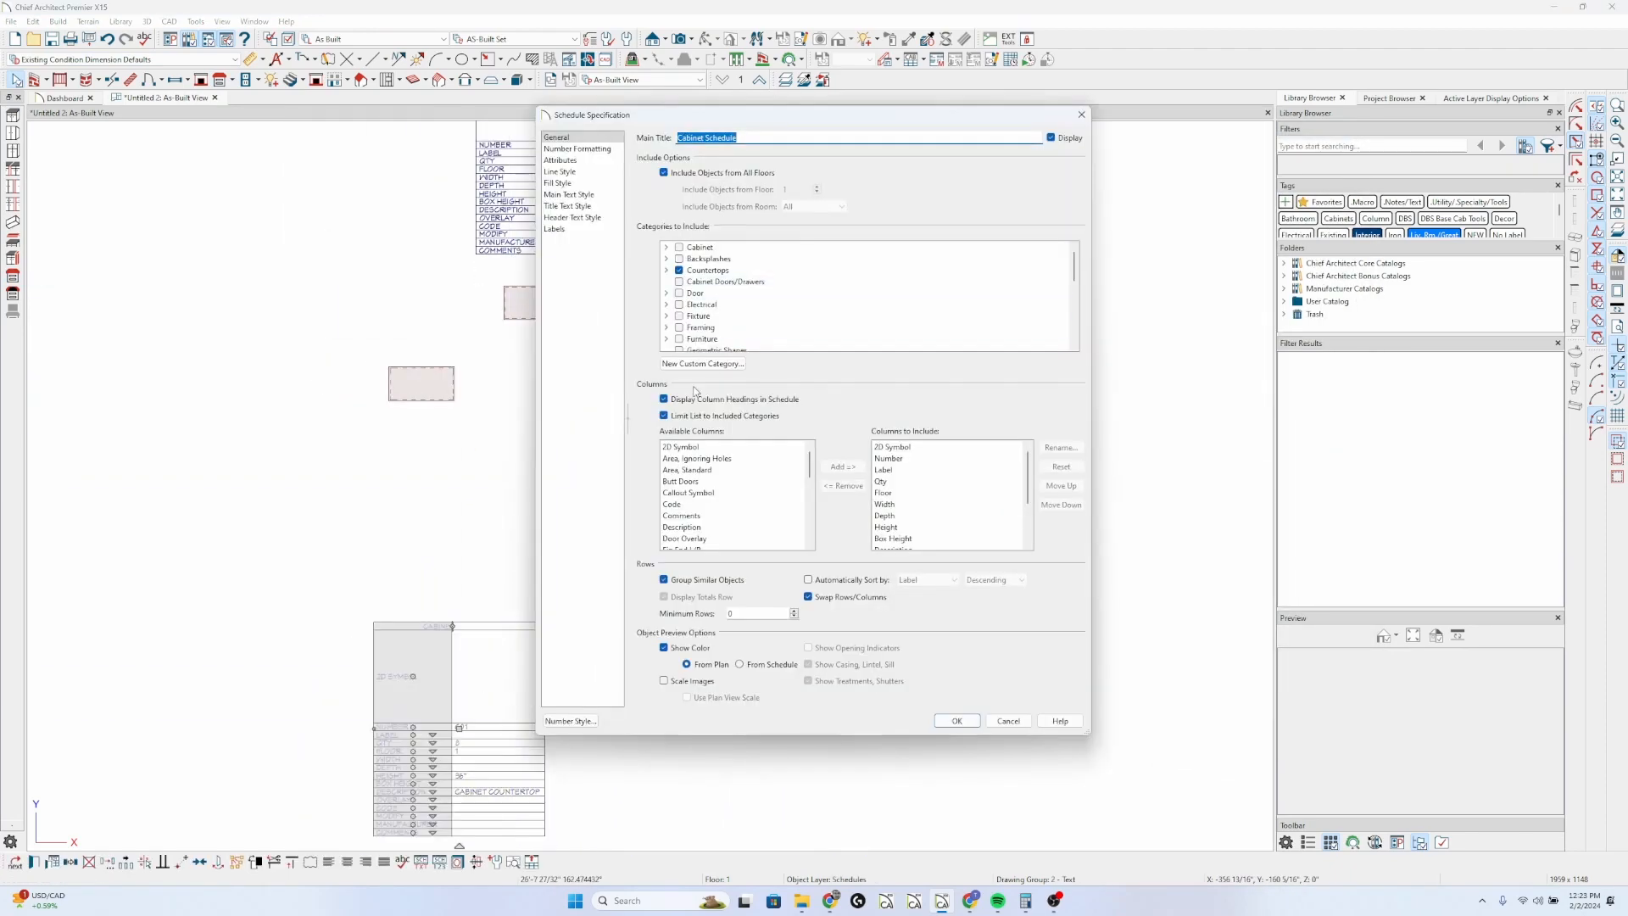
pyautogui.press('Return')
pyautogui.click(678, 585)
pyautogui.scroll(-1, 537, 505)
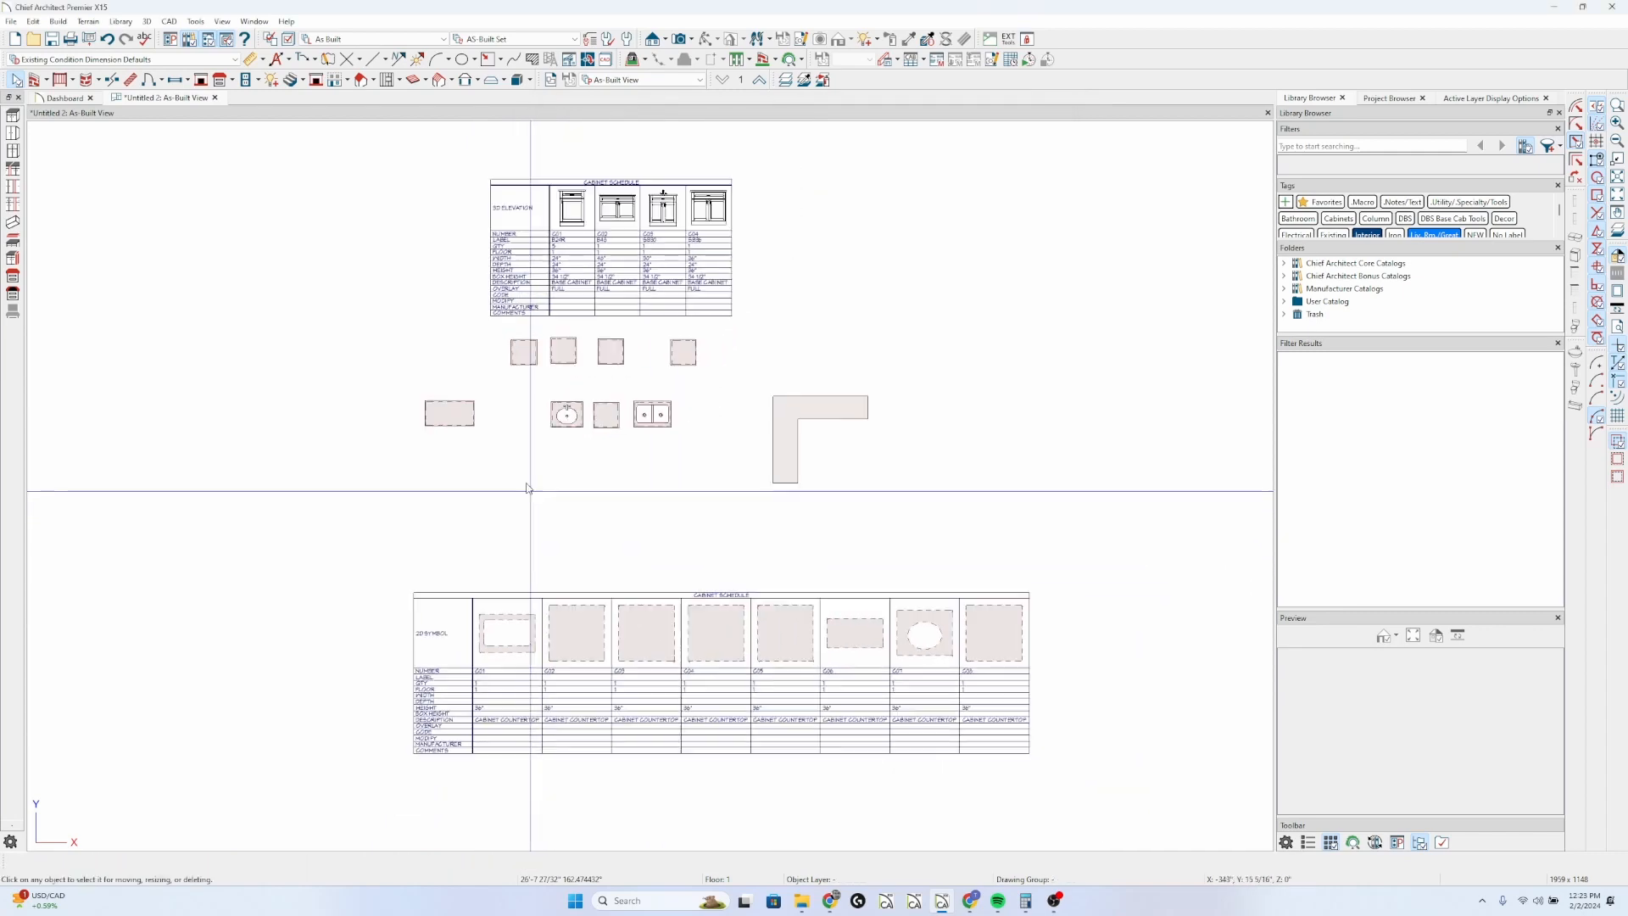
pyautogui.scroll(1, 759, 547)
pyautogui.moveTo(759, 543); pyautogui.dragTo(740, 509, button='middle')
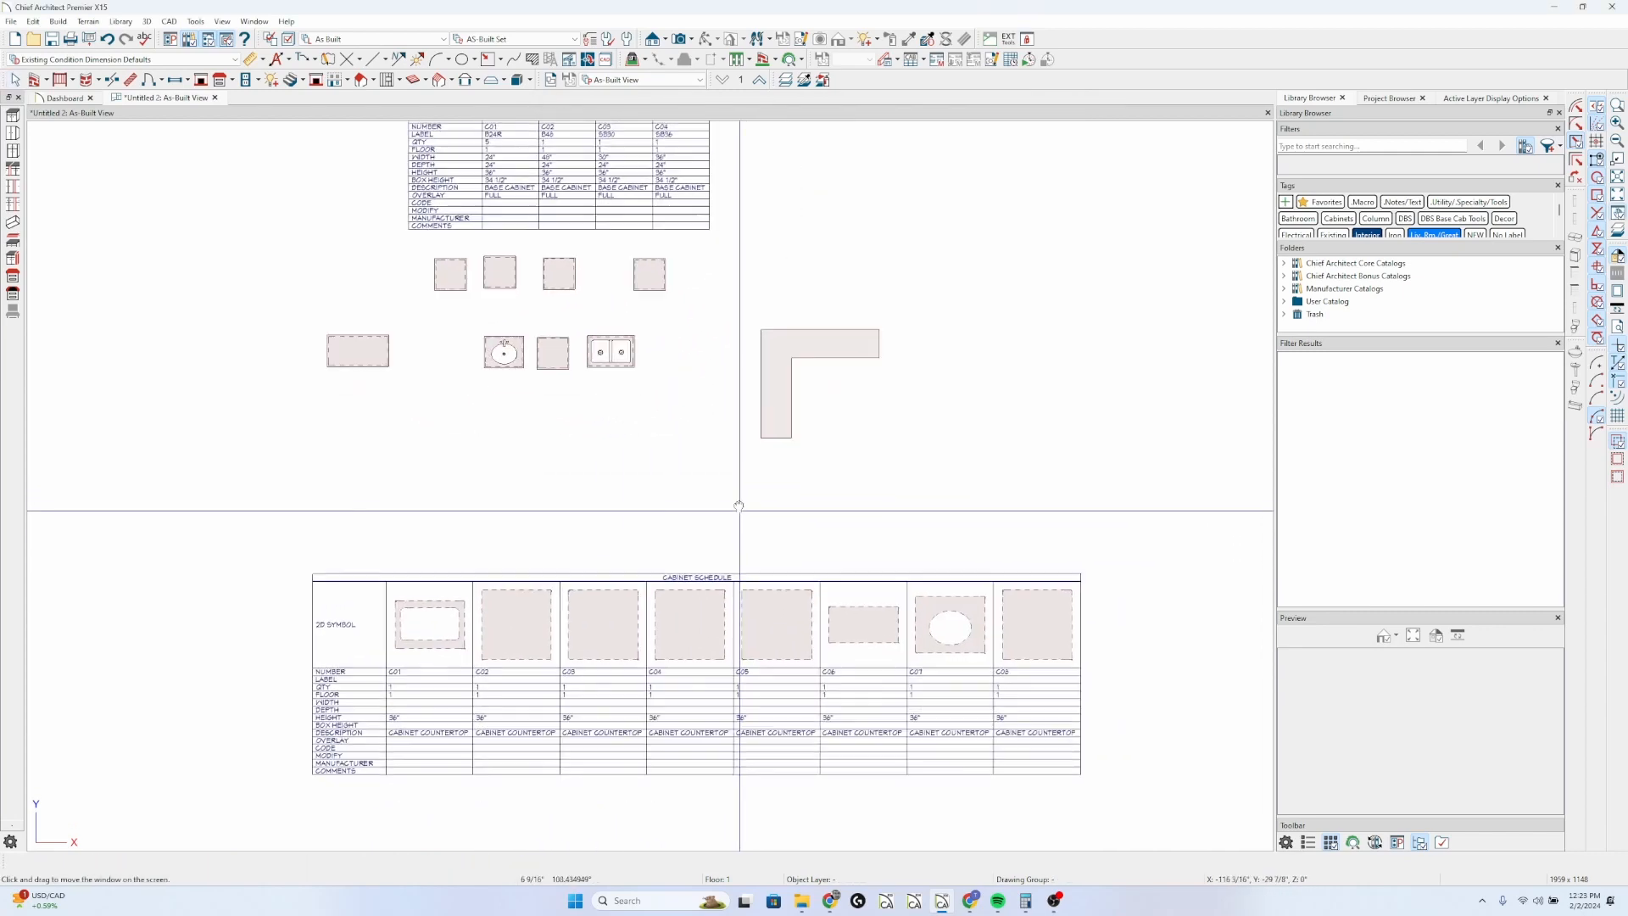
pyautogui.scroll(1, 739, 509)
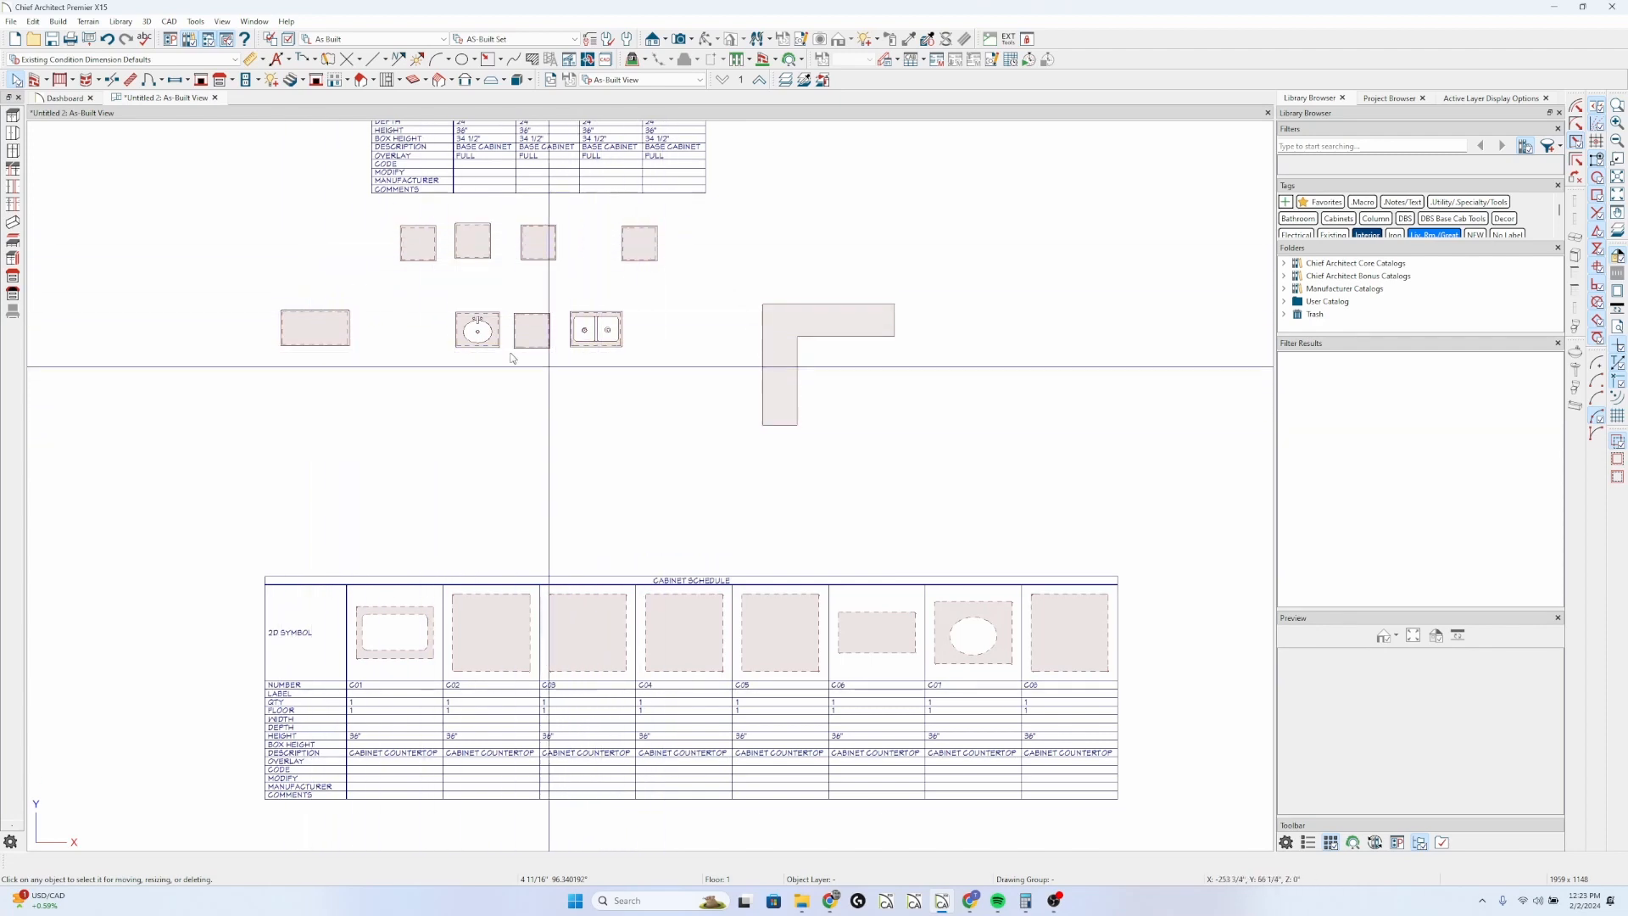
pyautogui.click(782, 395)
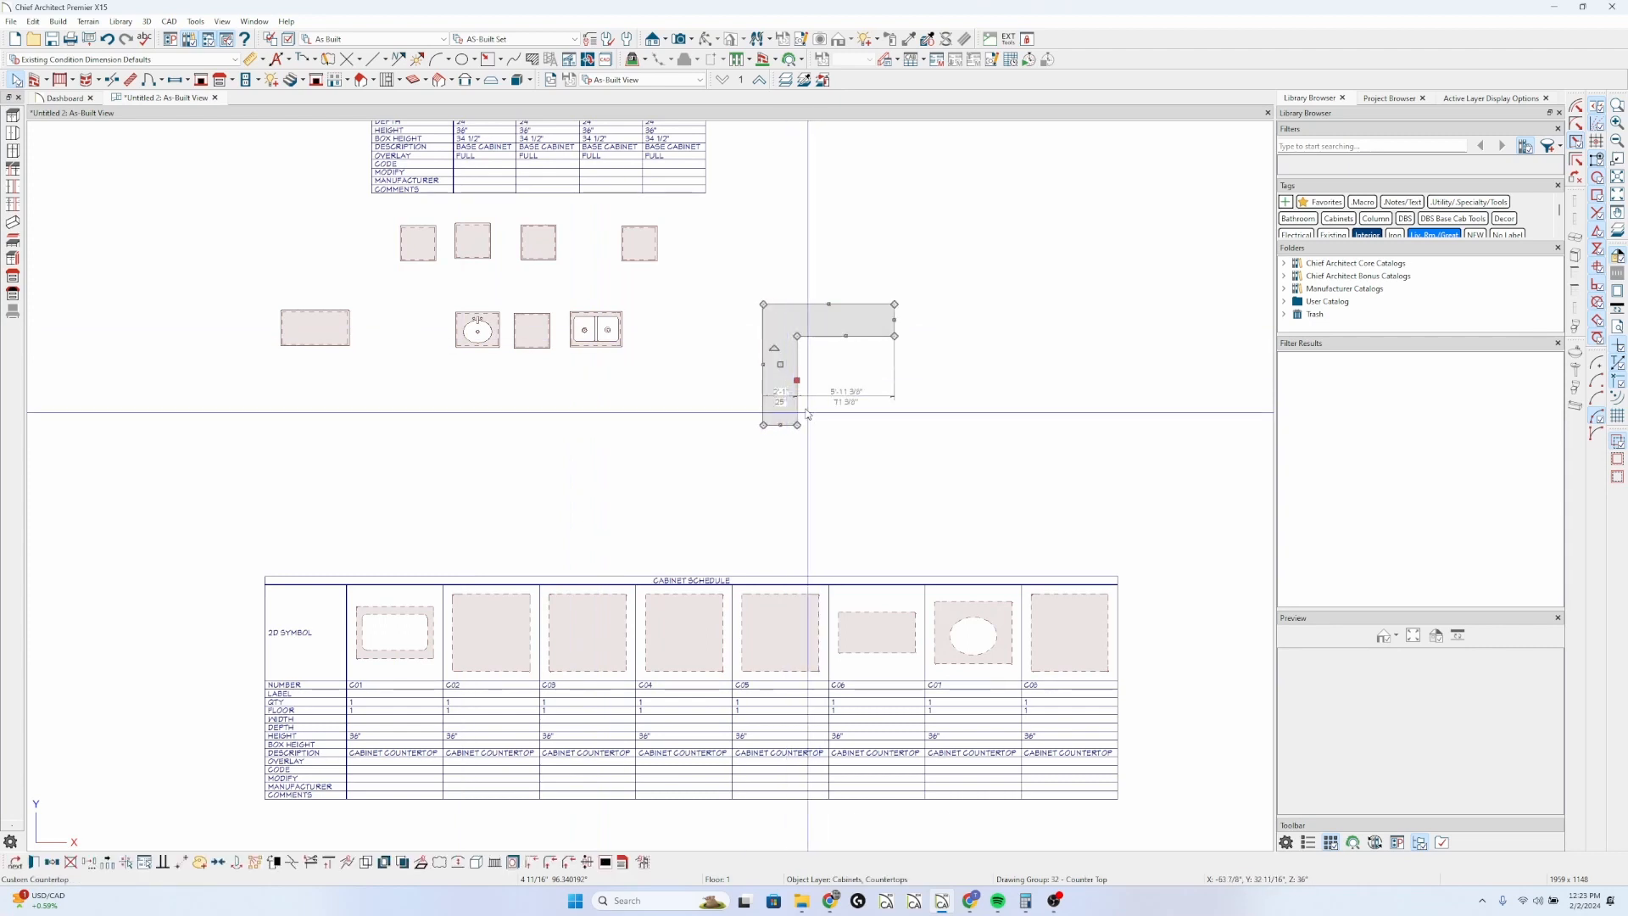
pyautogui.click(853, 363)
pyautogui.scroll(-1, 853, 364)
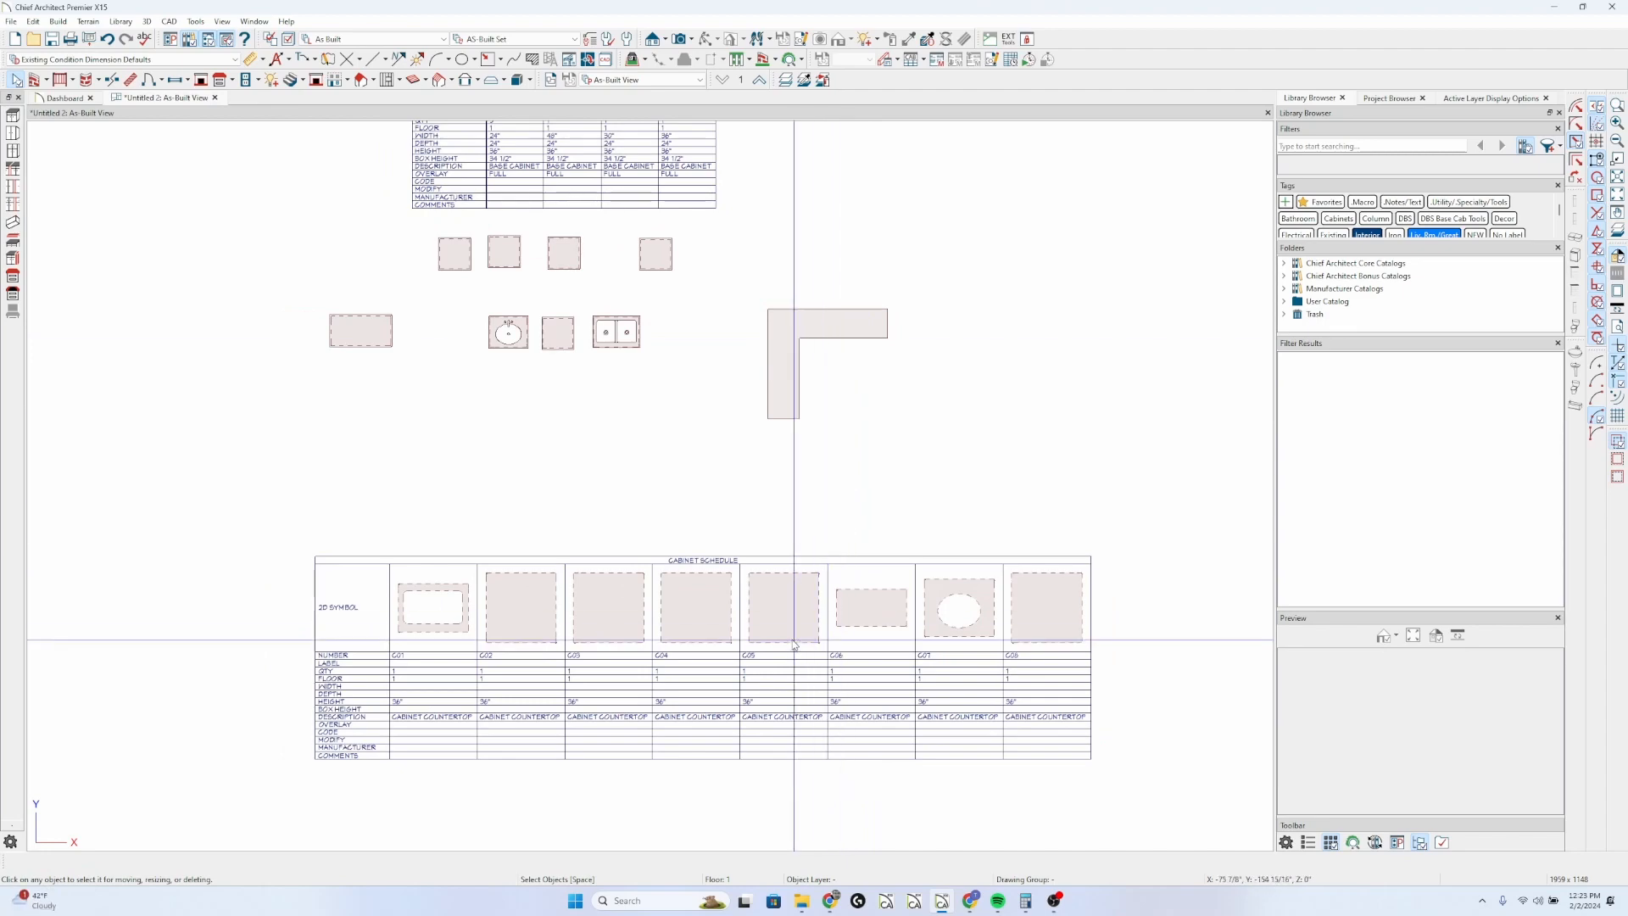
pyautogui.moveTo(730, 592); pyautogui.dragTo(715, 502, button='middle')
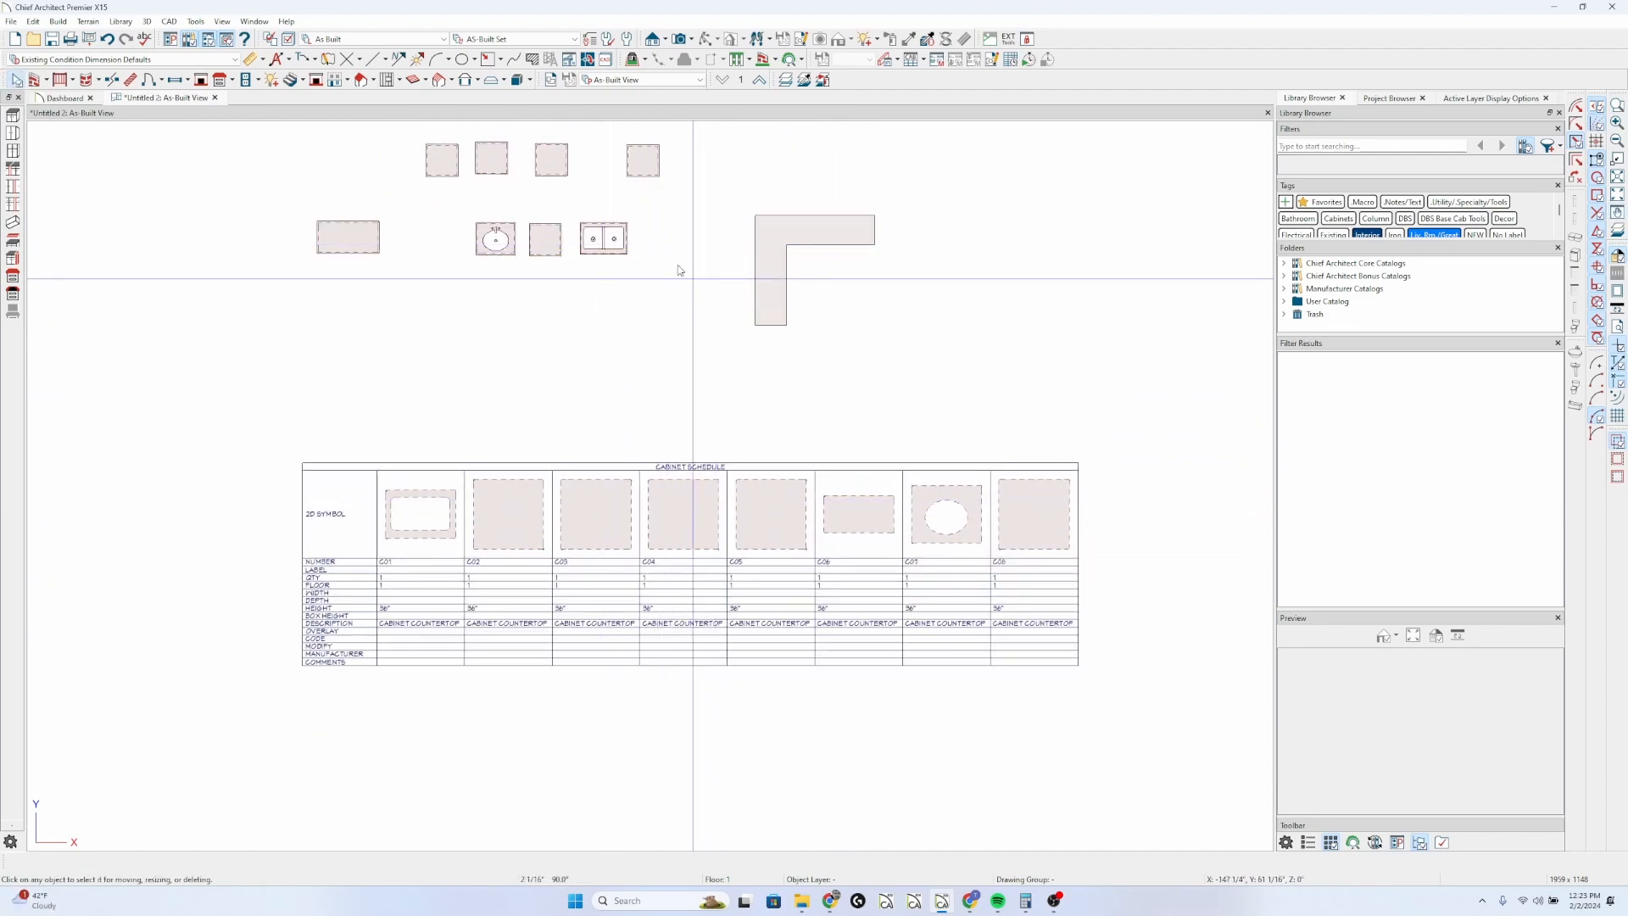
# - Generate custom countertops from all eight base cabinets
pyautogui.moveTo(692, 282); pyautogui.dragTo(237, 152)
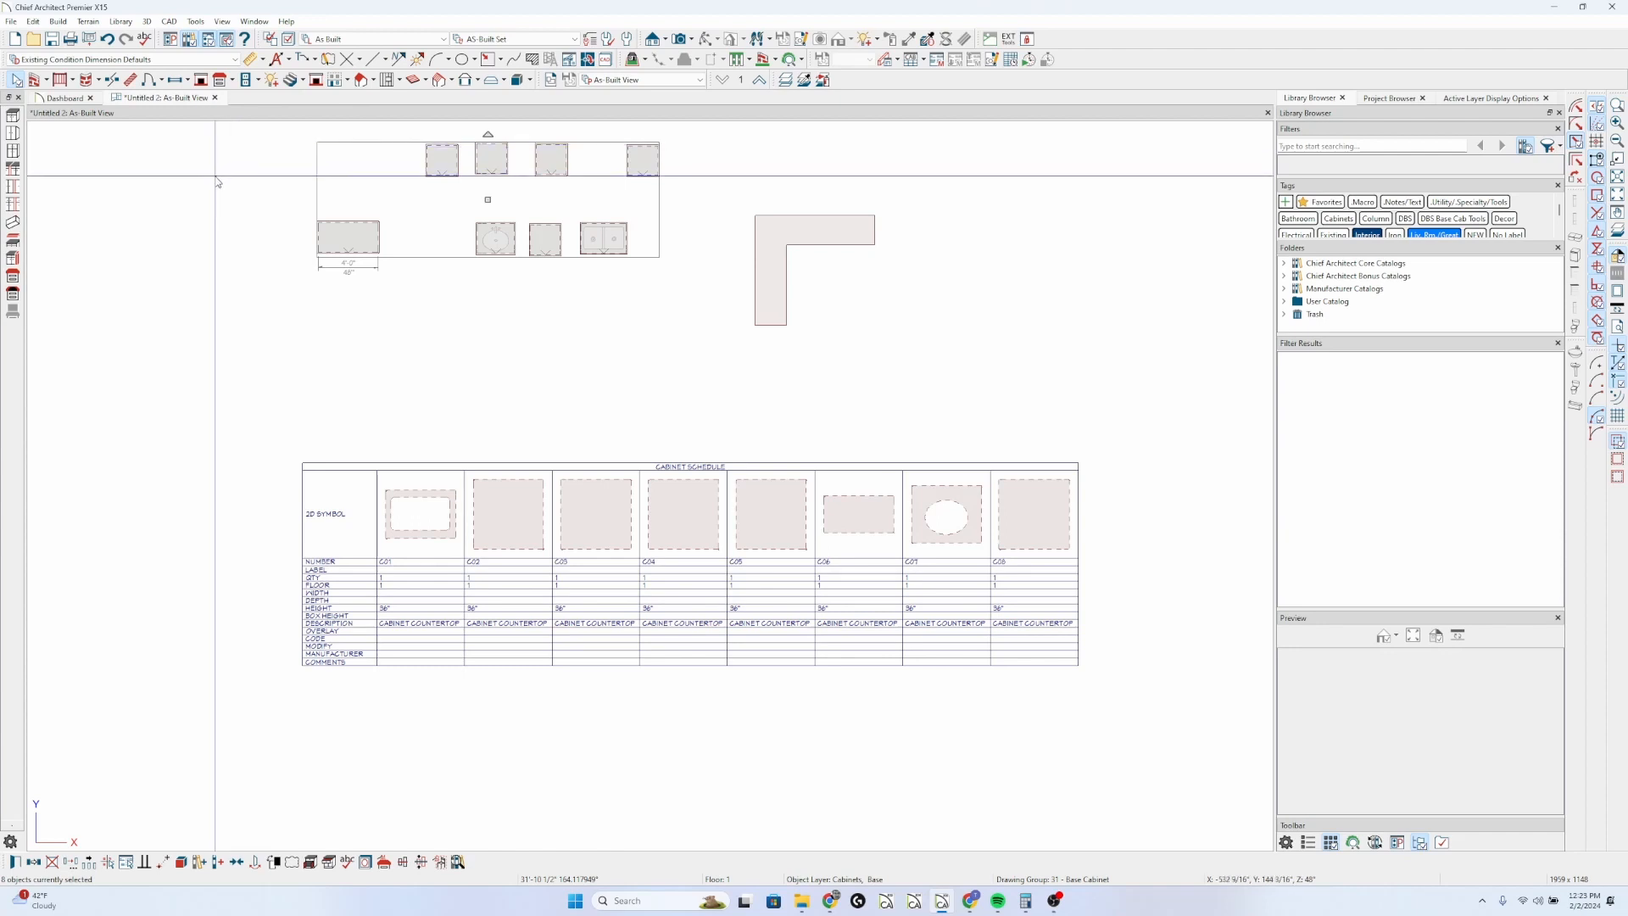
pyautogui.click(386, 865)
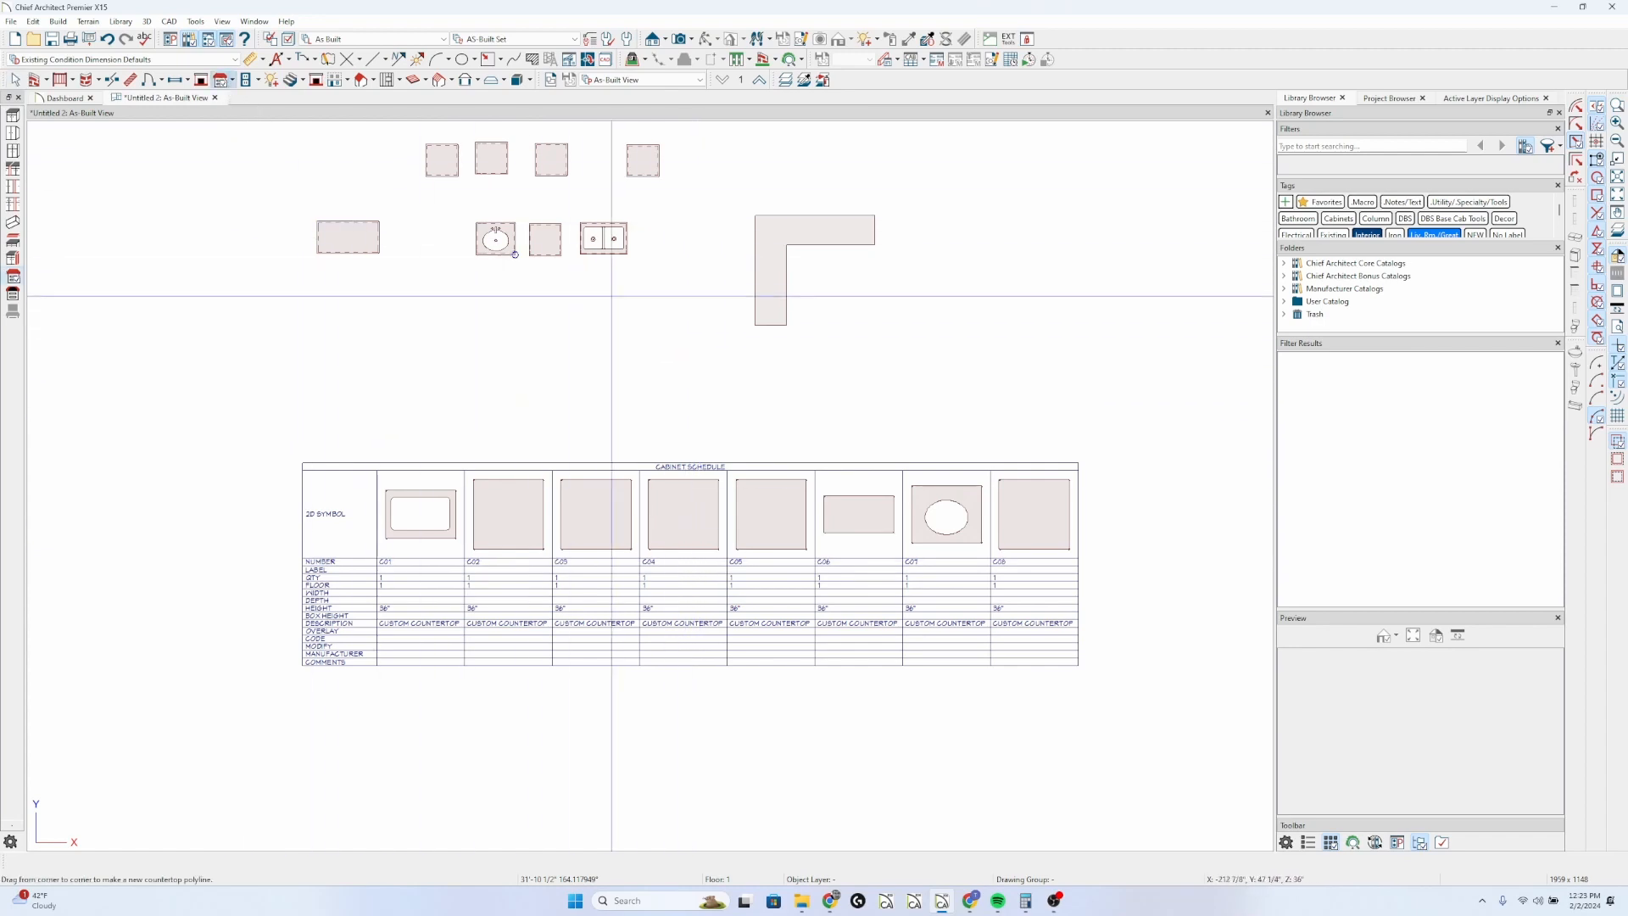
# - Assign the four custom countertops in the lower cabinet row to the custom schedule category Ctop1 instead of Countertops
pyautogui.moveTo(685, 319); pyautogui.dragTo(249, 214)
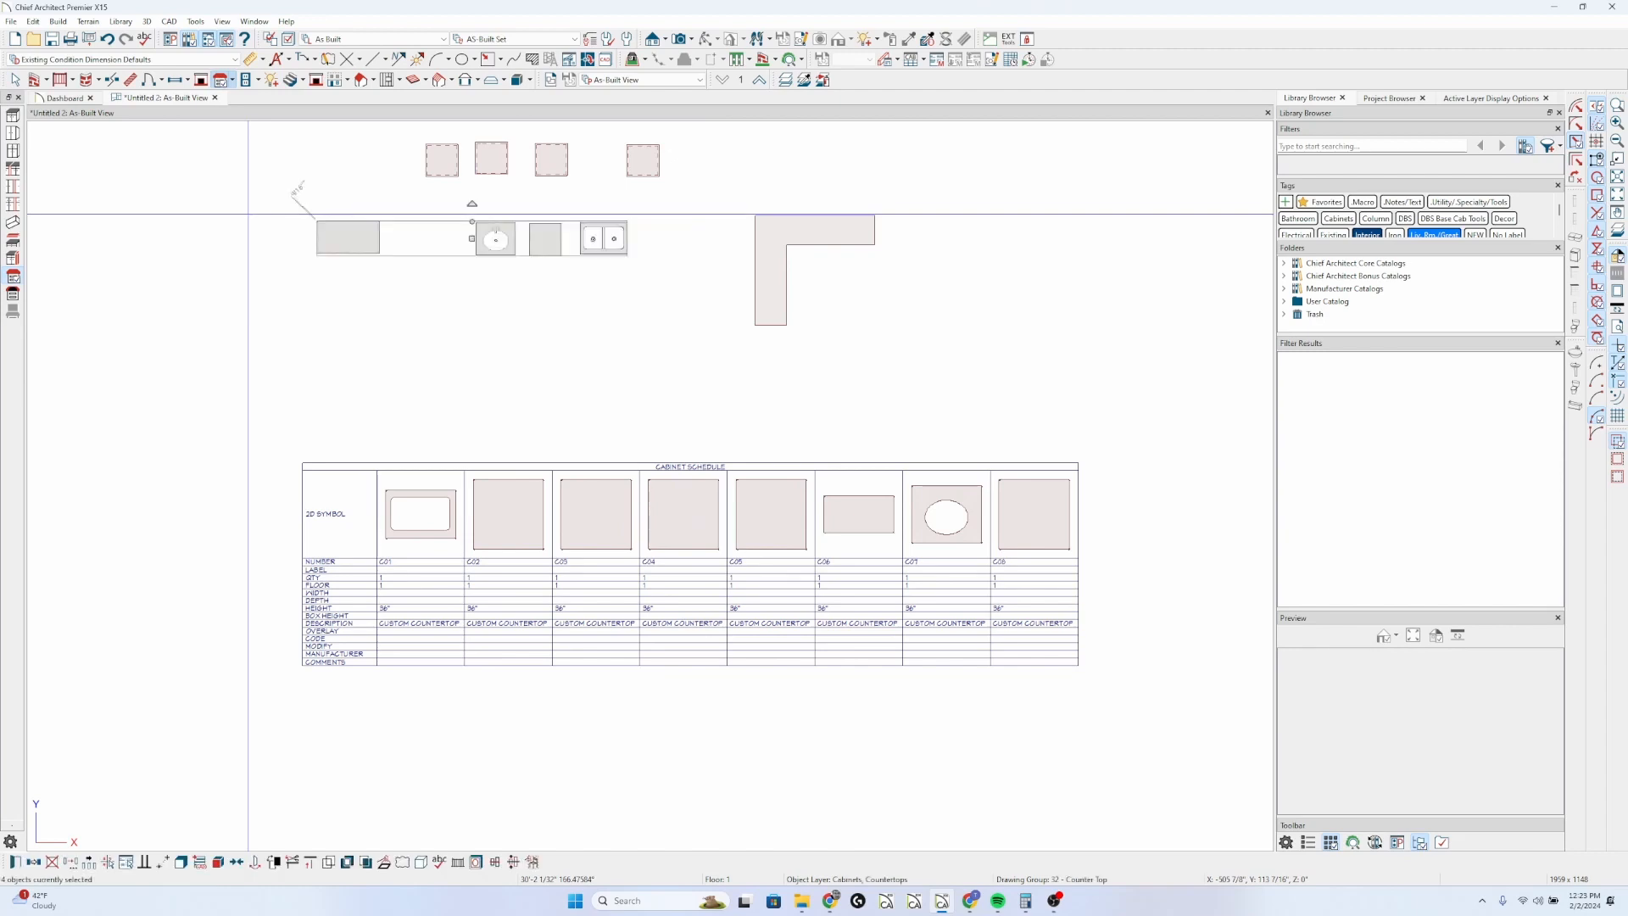
pyautogui.hotkey('ctrl', 'e')
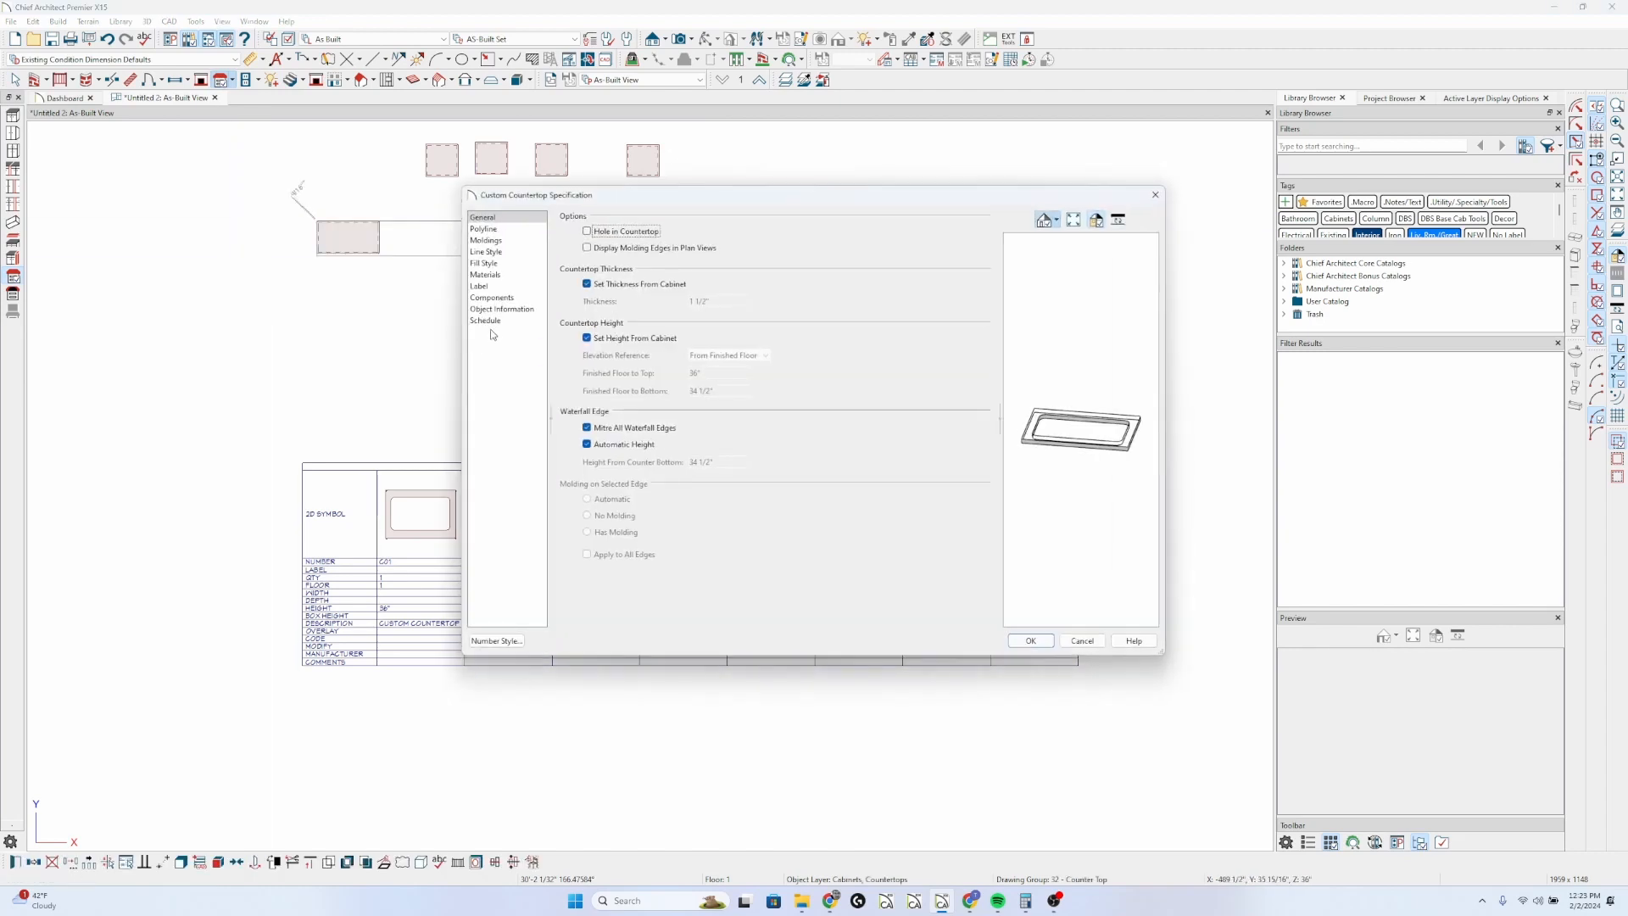
pyautogui.click(500, 322)
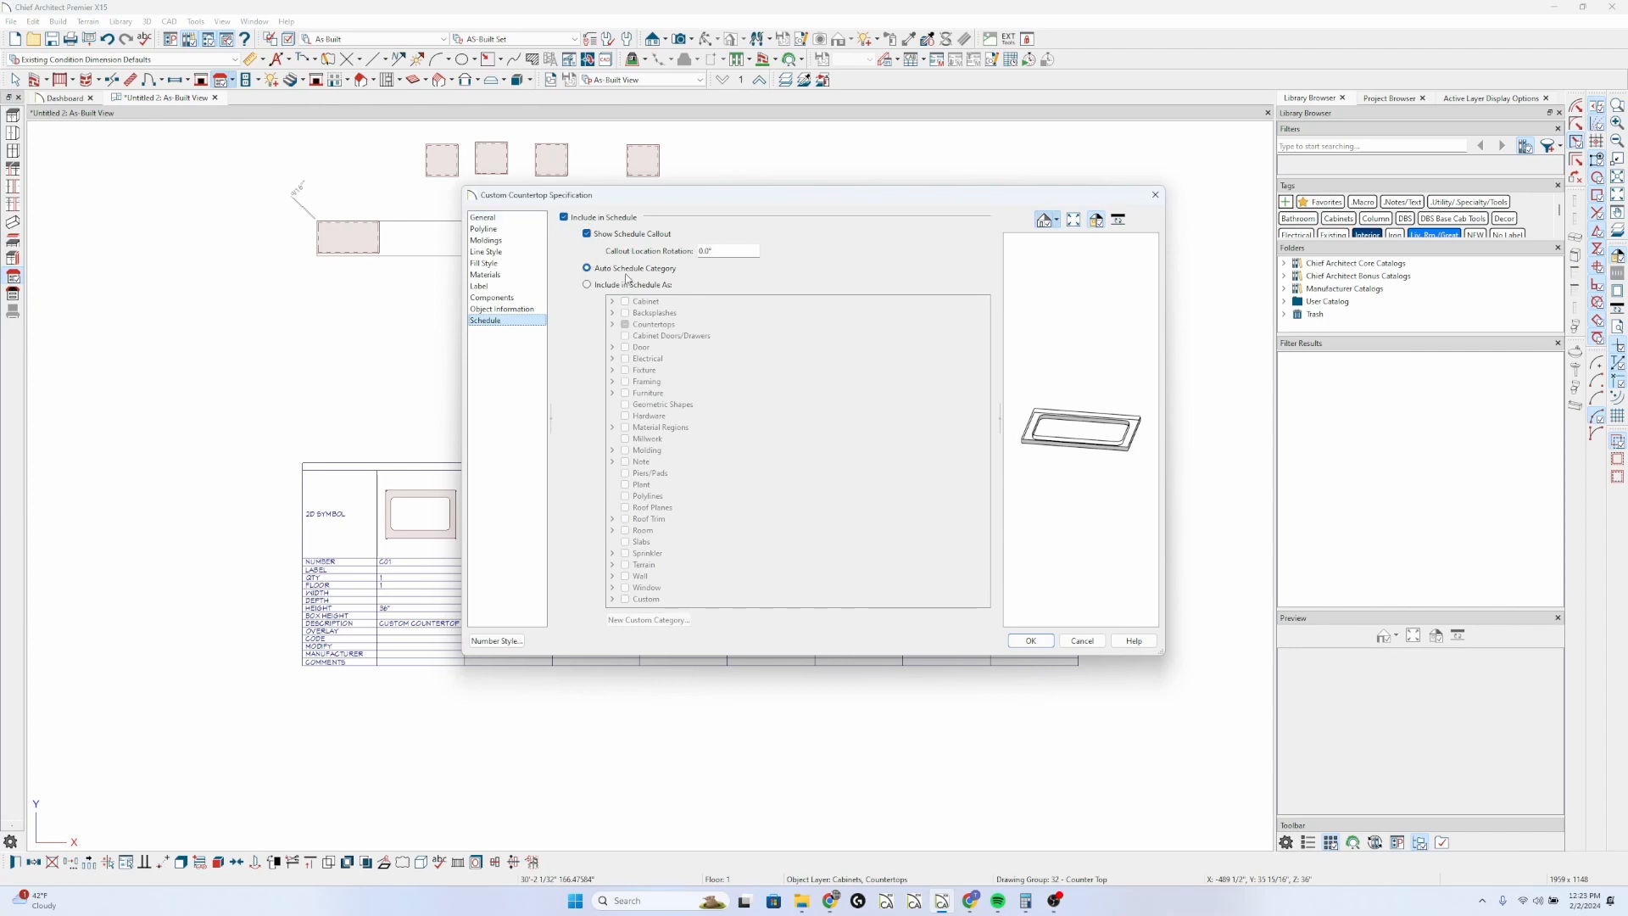
pyautogui.click(588, 287)
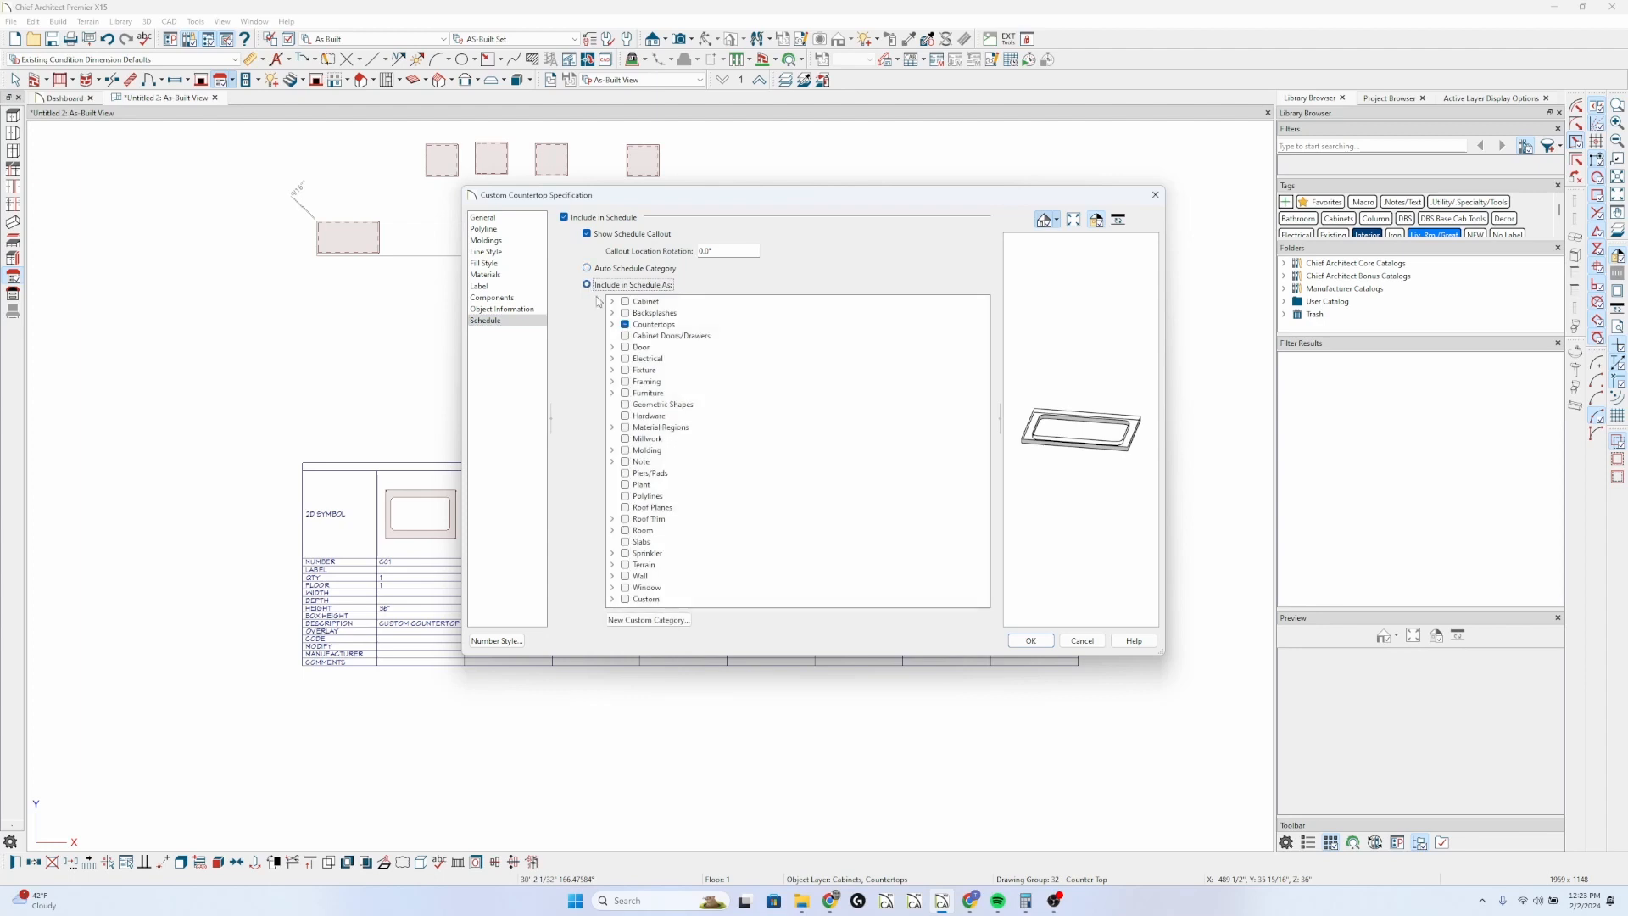
pyautogui.click(625, 325)
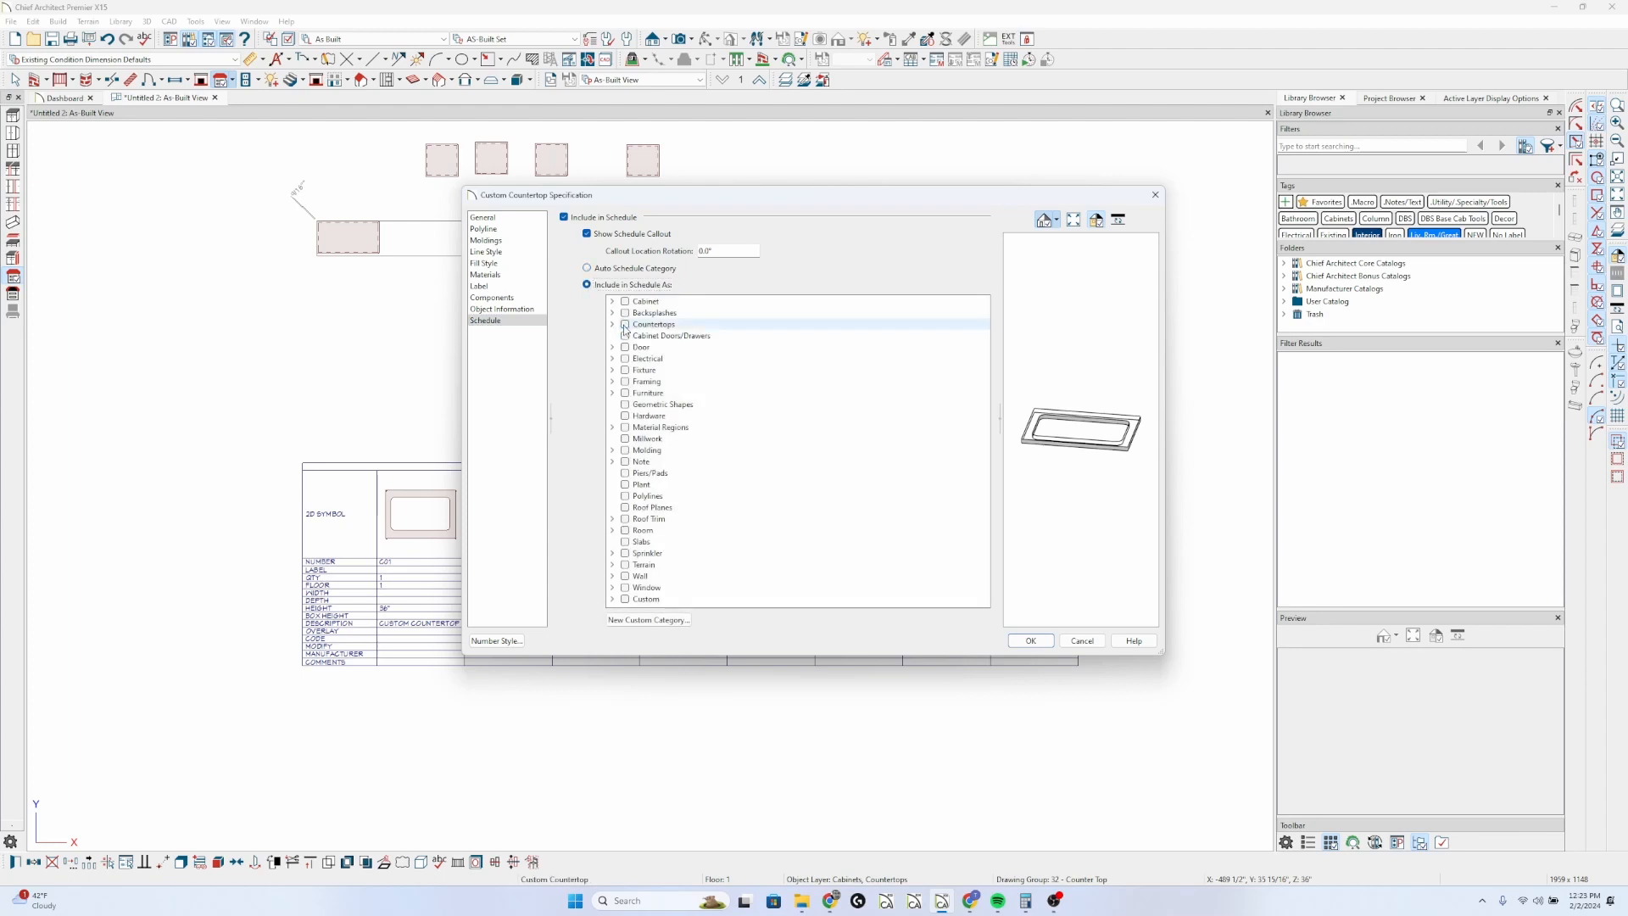
pyautogui.click(612, 598)
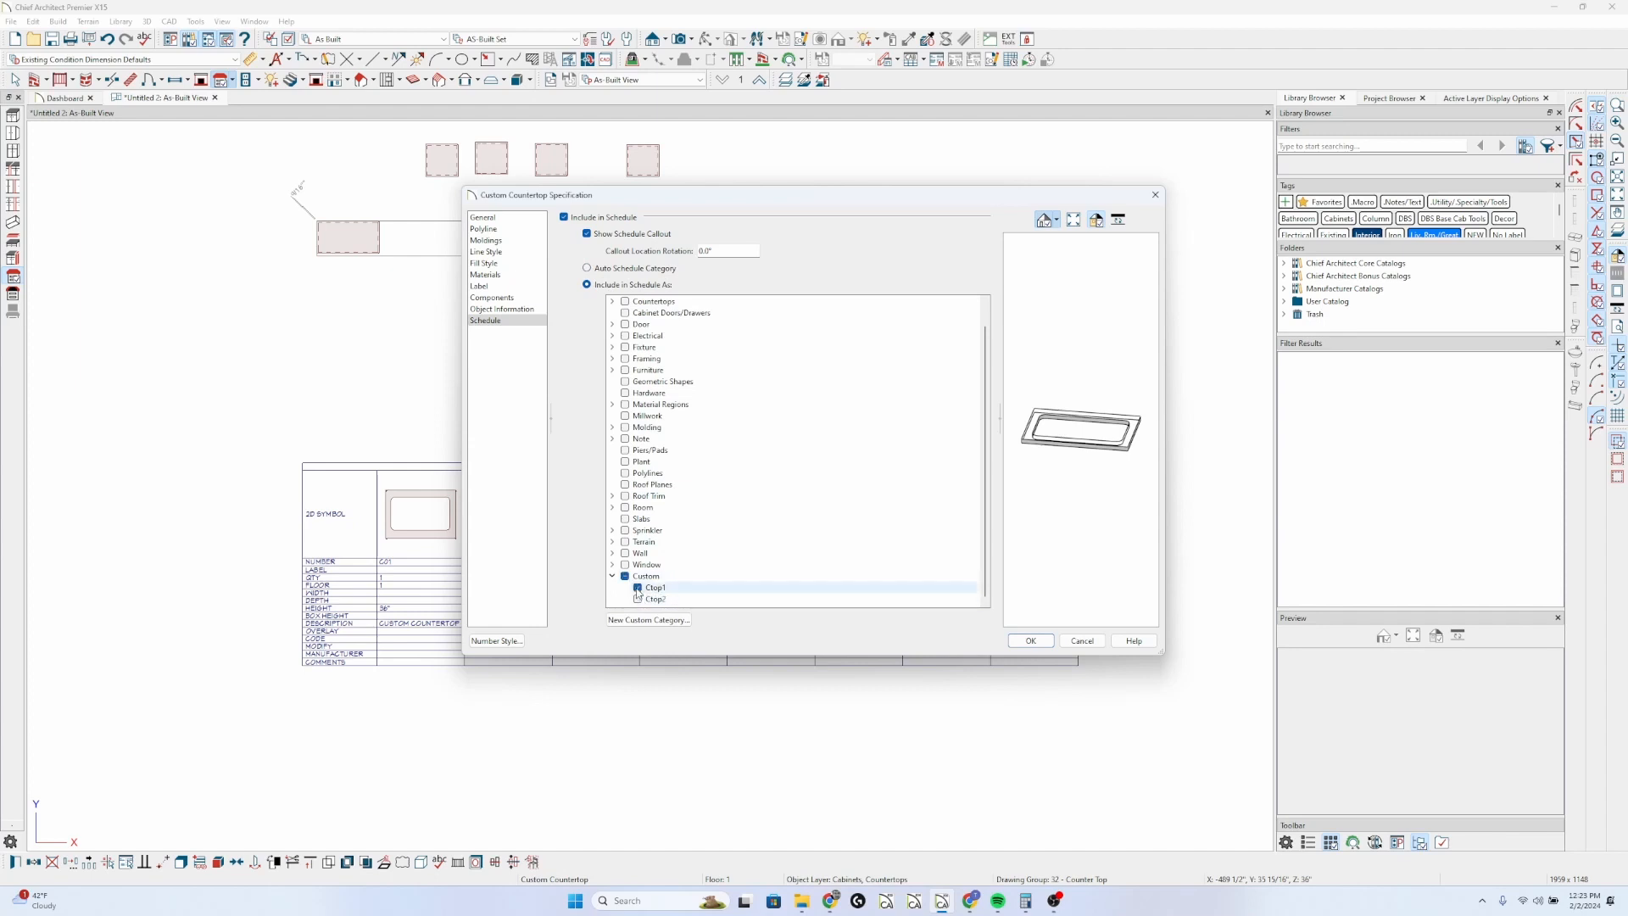
pyautogui.click(638, 589)
pyautogui.click(1031, 642)
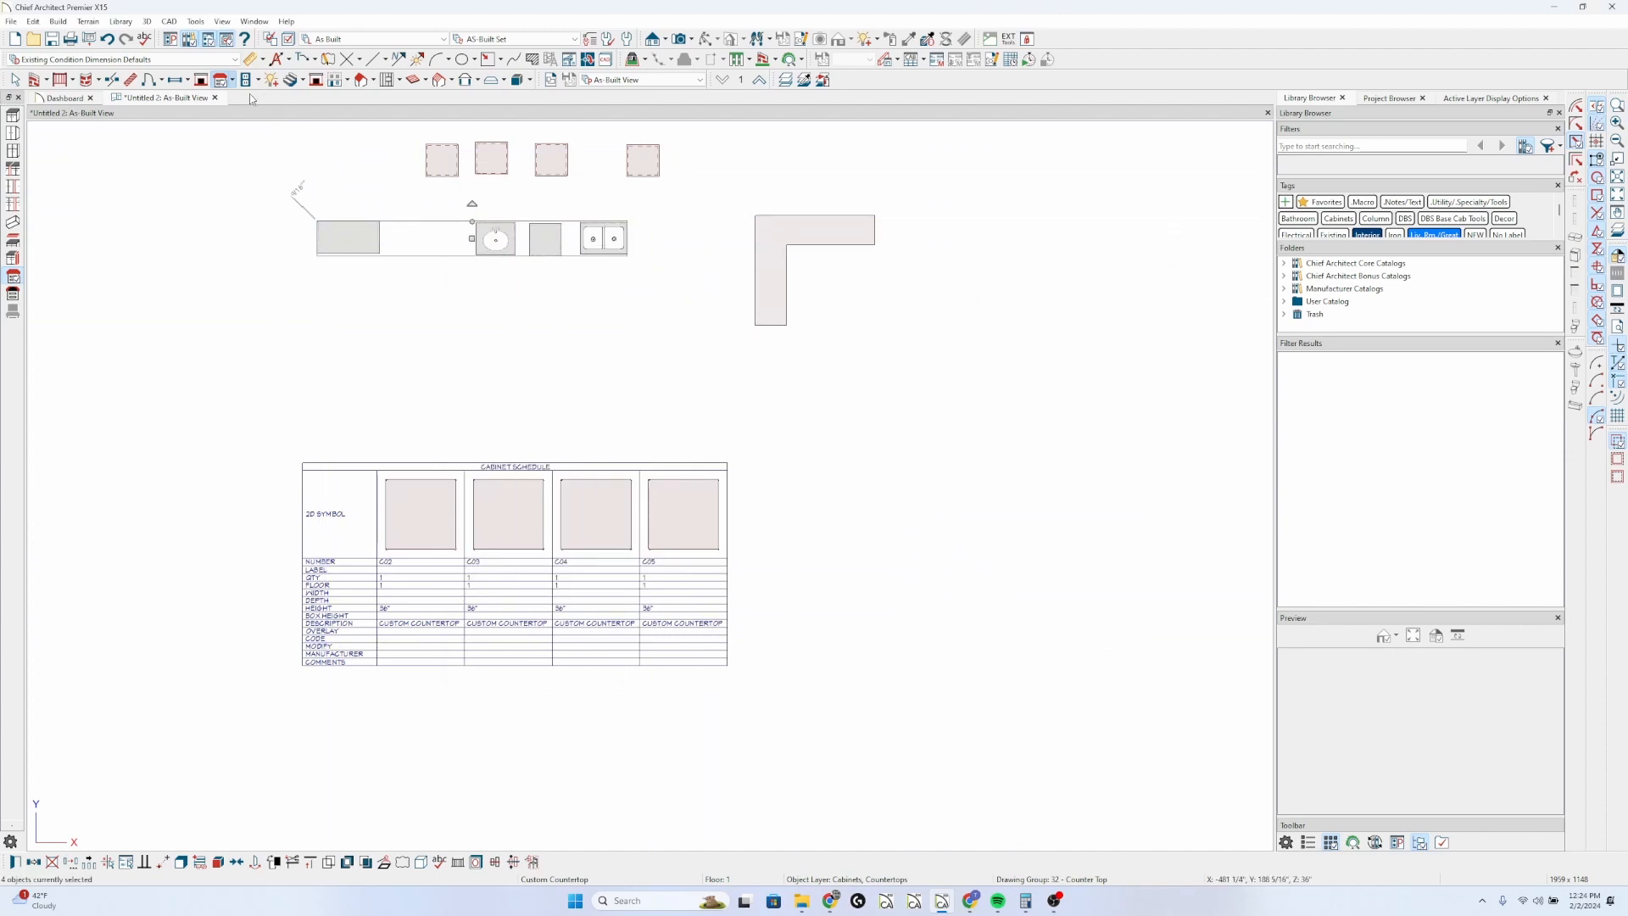
# - Assign the four custom countertops in the upper row and the L-shaped countertop to the custom schedule category Ctop2 instead of Countertops
pyautogui.click(12, 276)
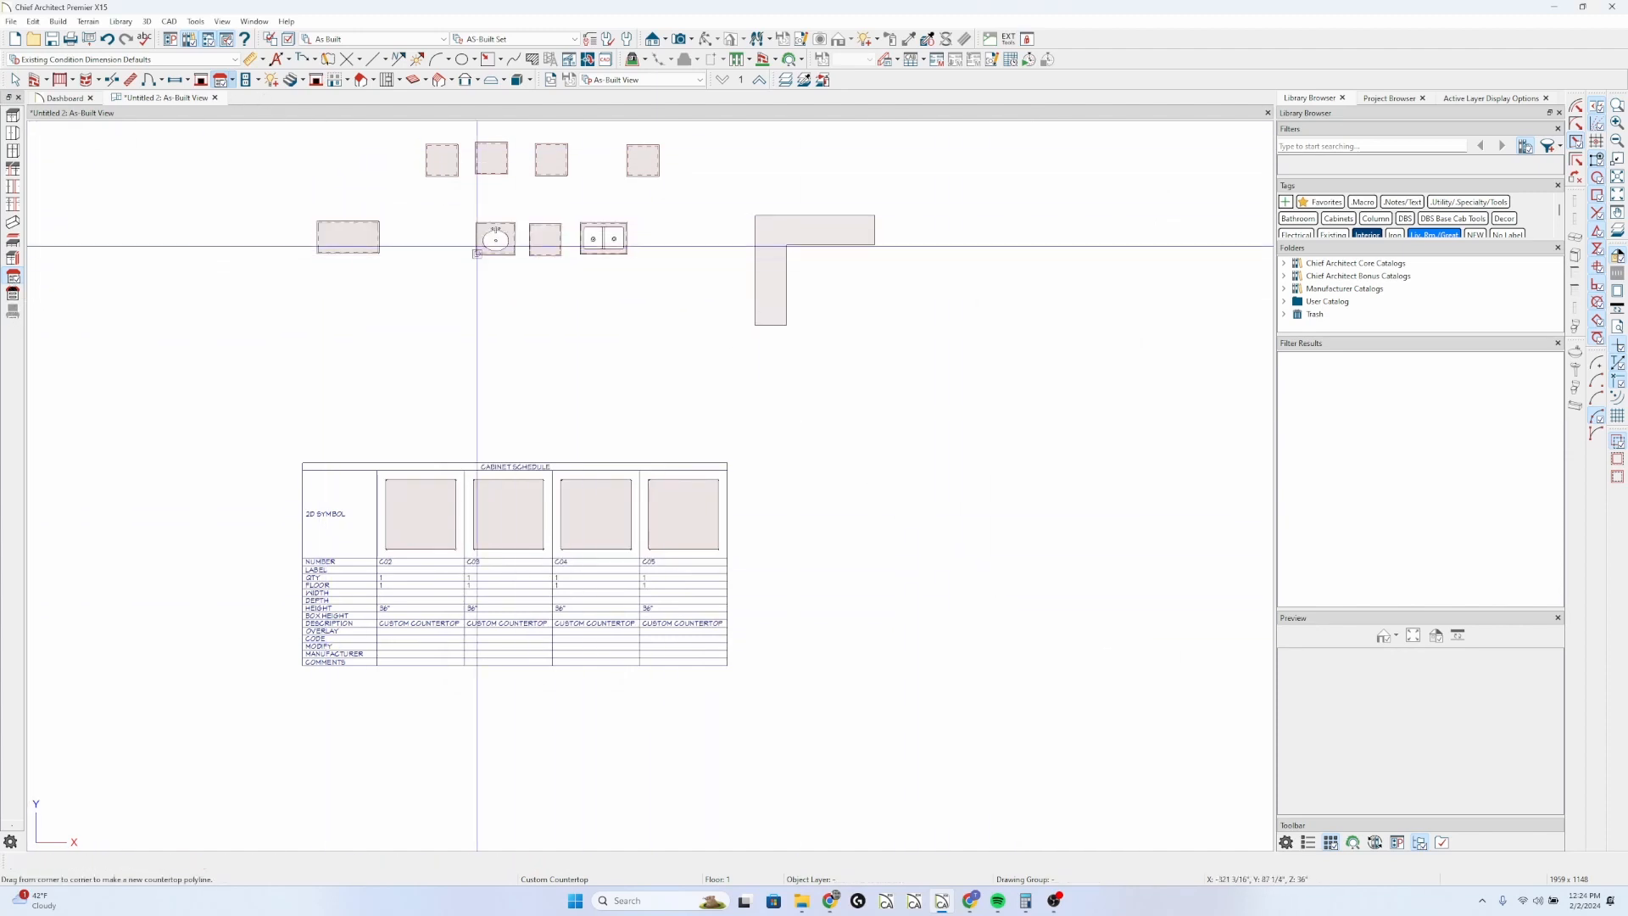
pyautogui.moveTo(805, 222); pyautogui.dragTo(347, 147)
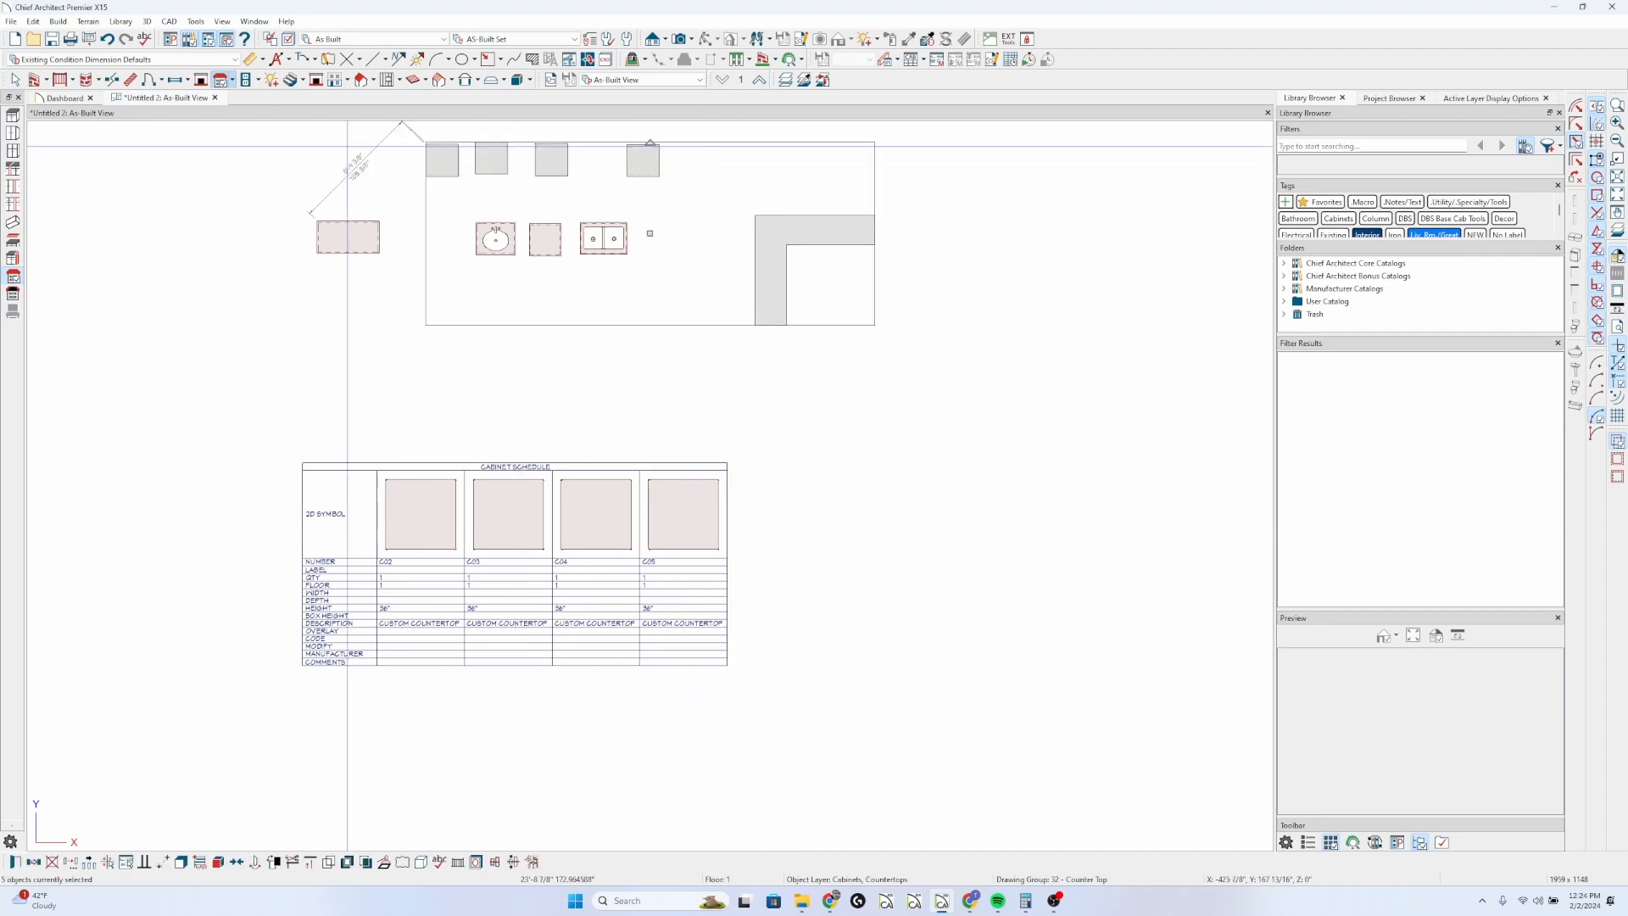
pyautogui.hotkey('ctrl', 'e')
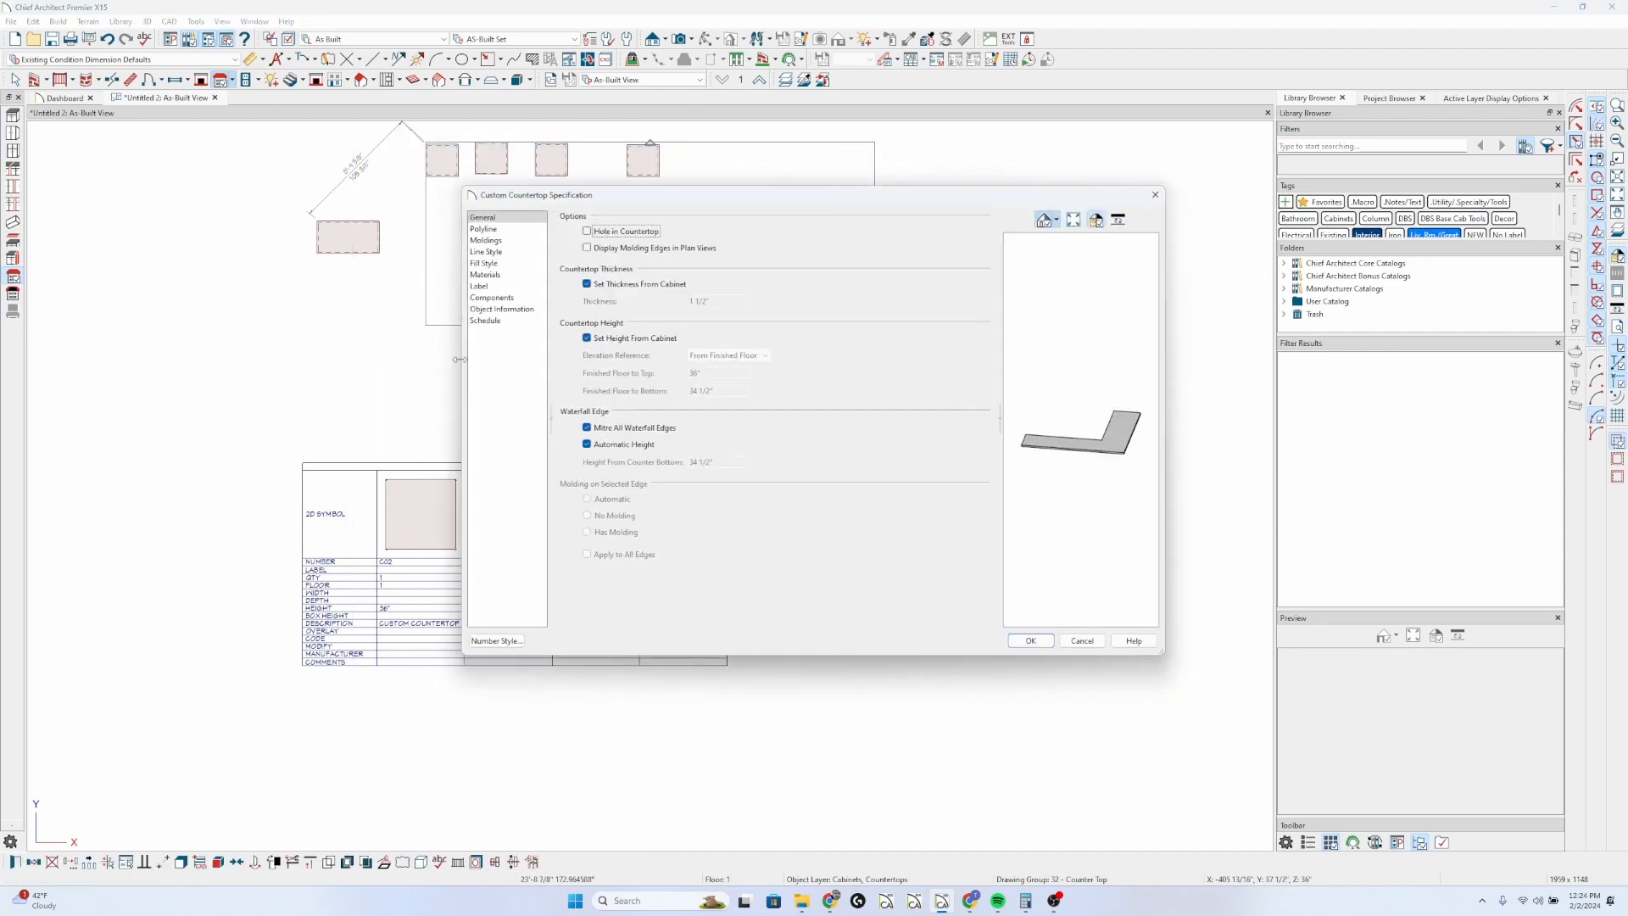
pyautogui.click(509, 324)
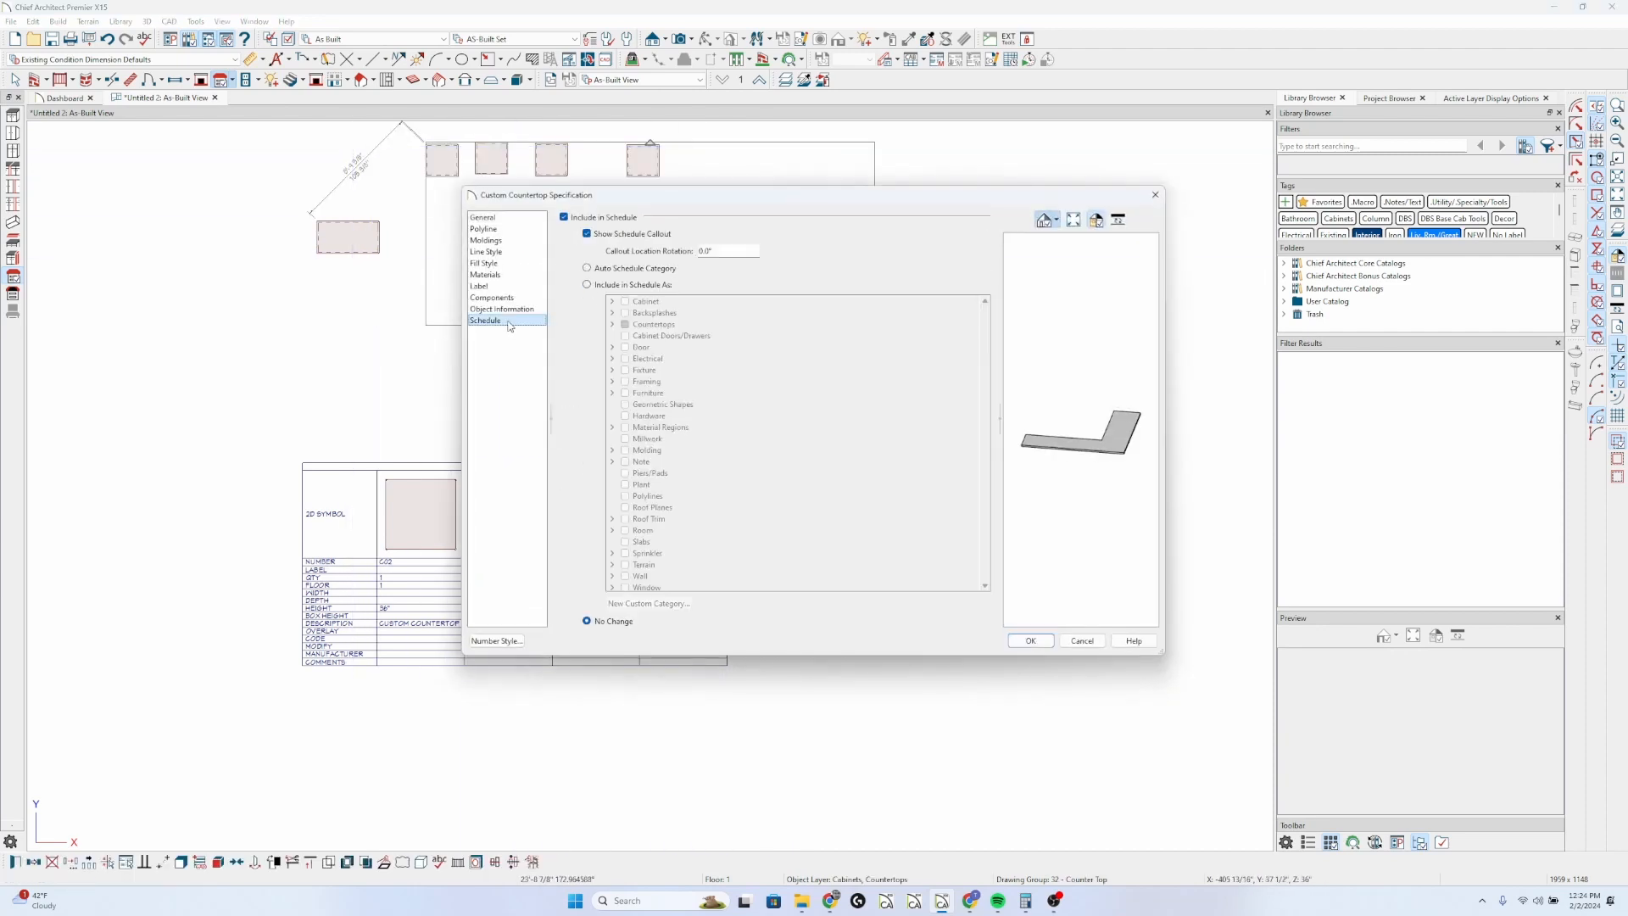
pyautogui.click(603, 285)
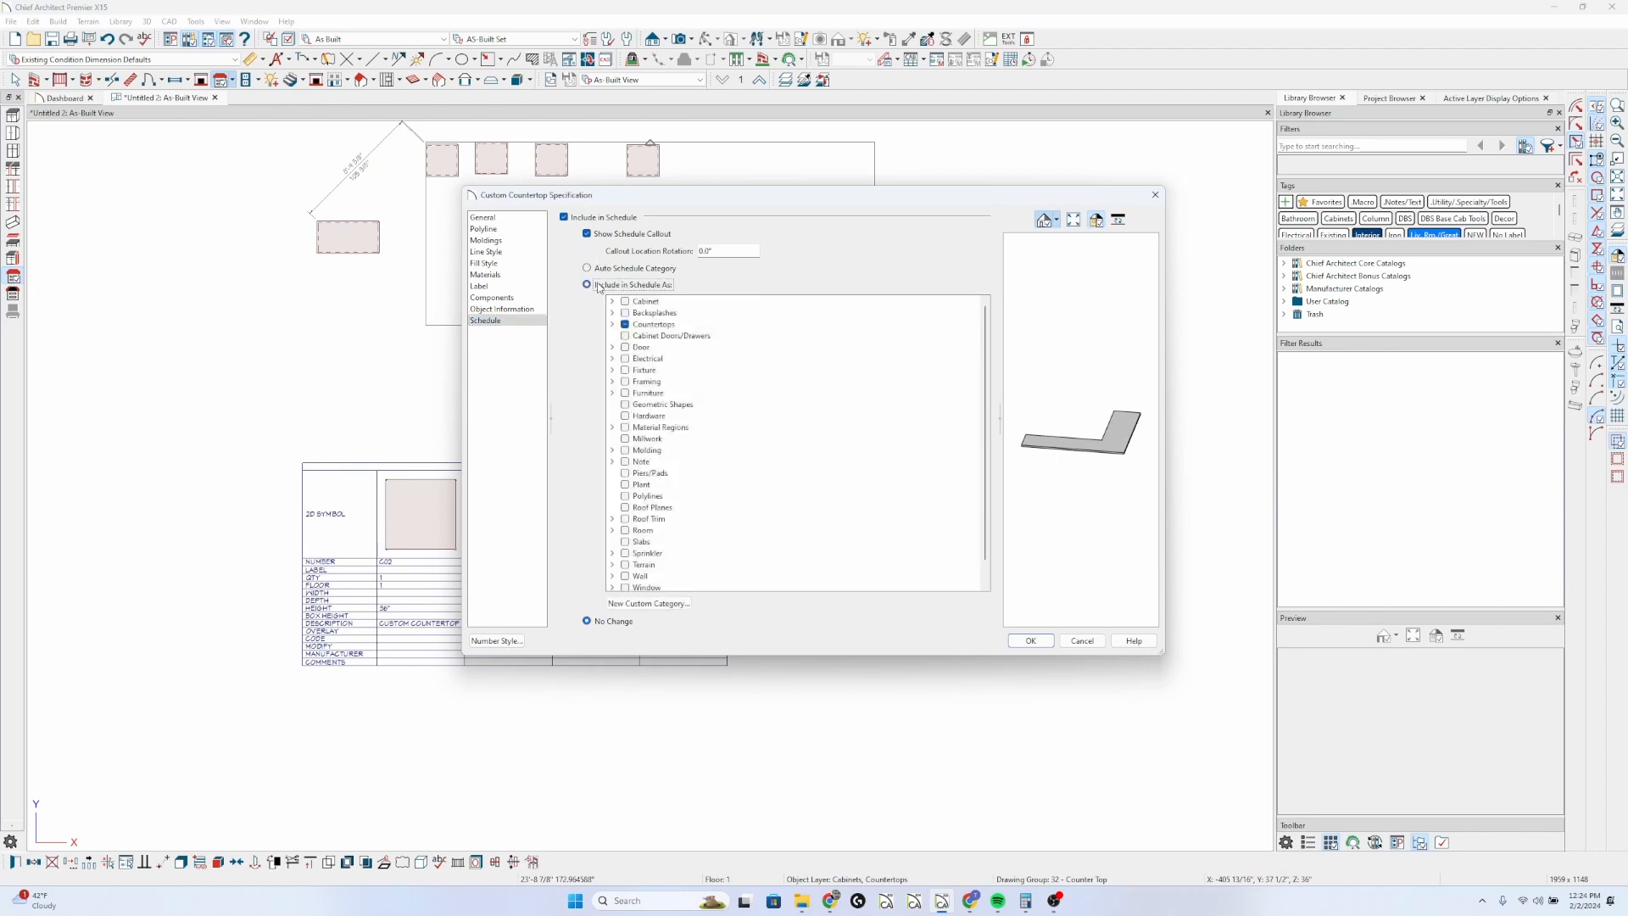
pyautogui.click(624, 325)
pyautogui.scroll(-3, 665, 487)
pyautogui.click(612, 575)
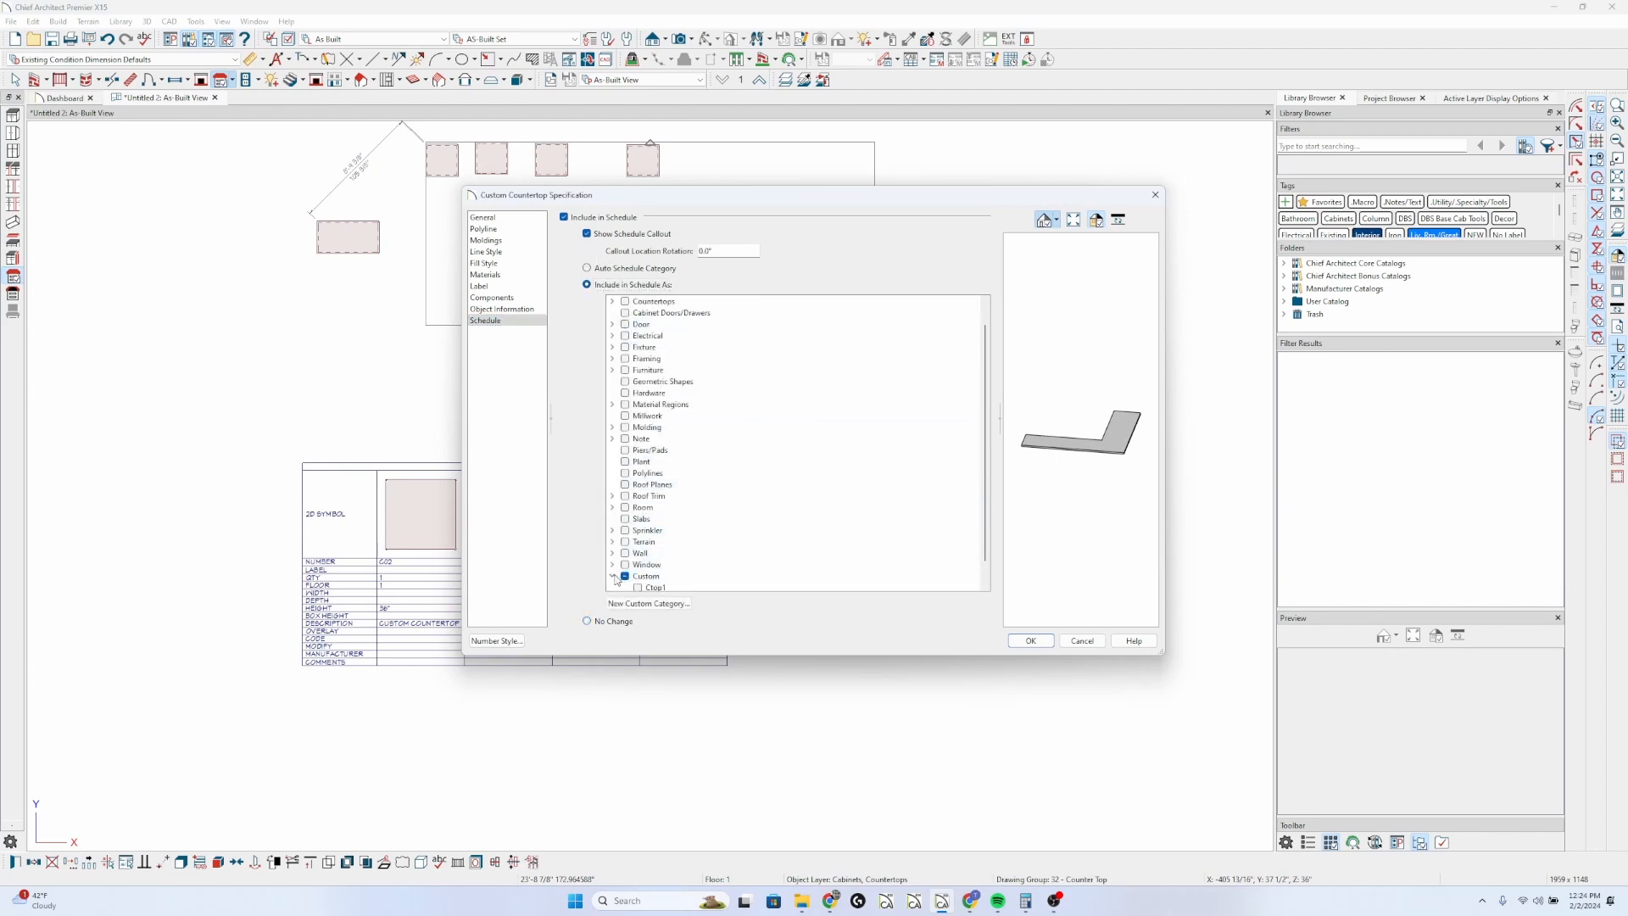
pyautogui.scroll(-2, 644, 572)
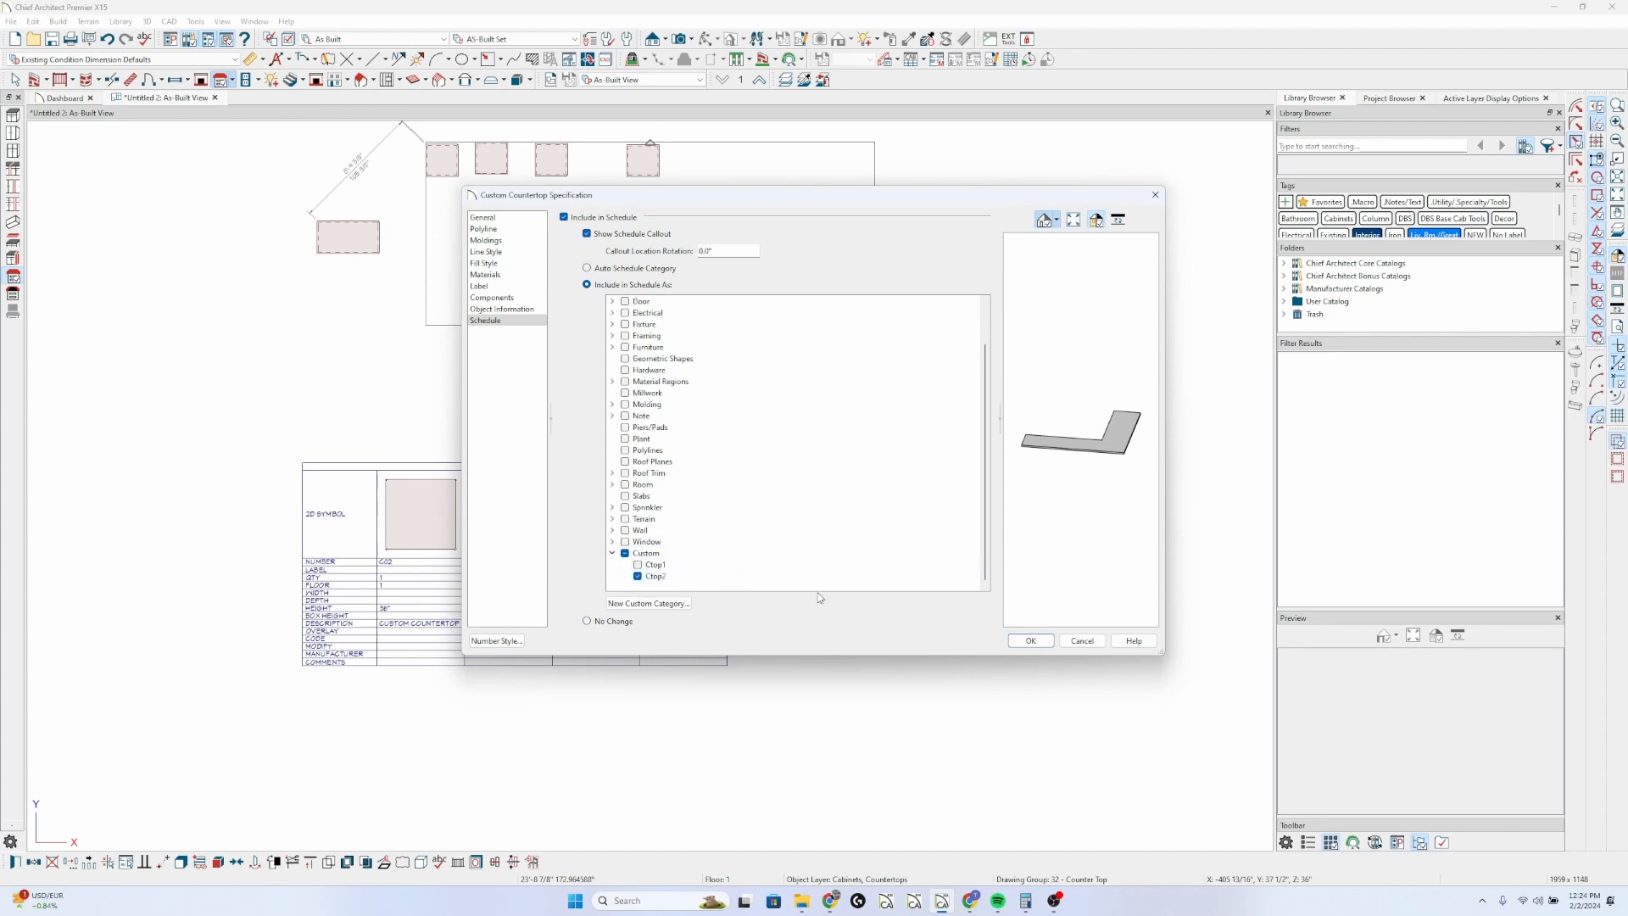
pyautogui.click(1030, 641)
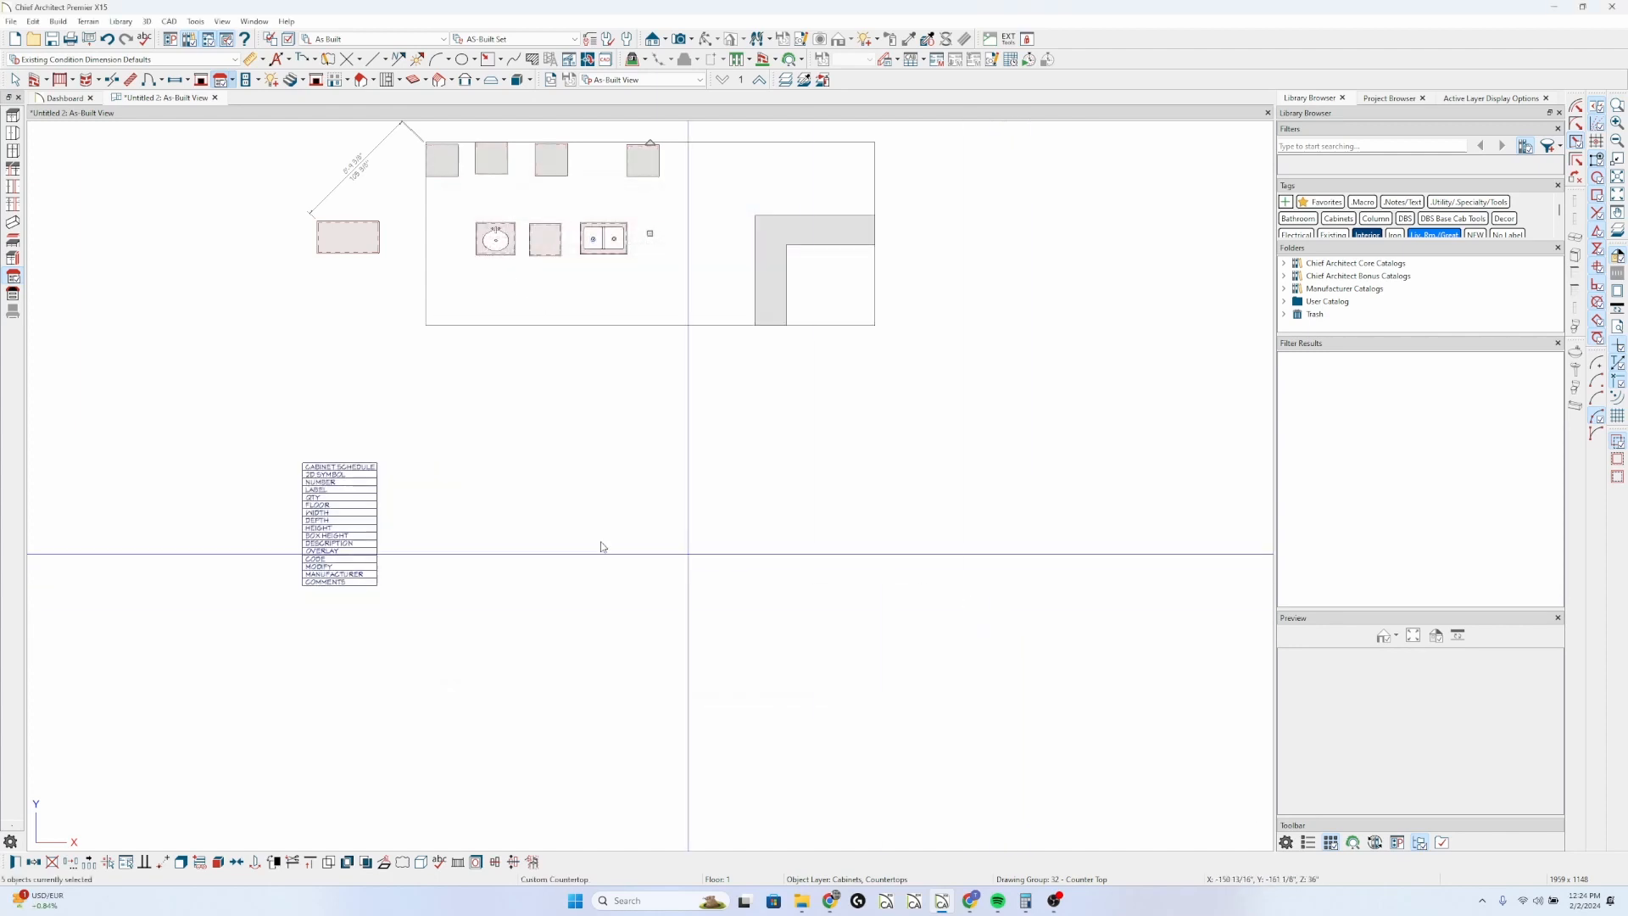
# - Set the countertop schedule to include the custom category Ctop1 instead of Countertops
pyautogui.click(392, 520)
pyautogui.click(370, 510)
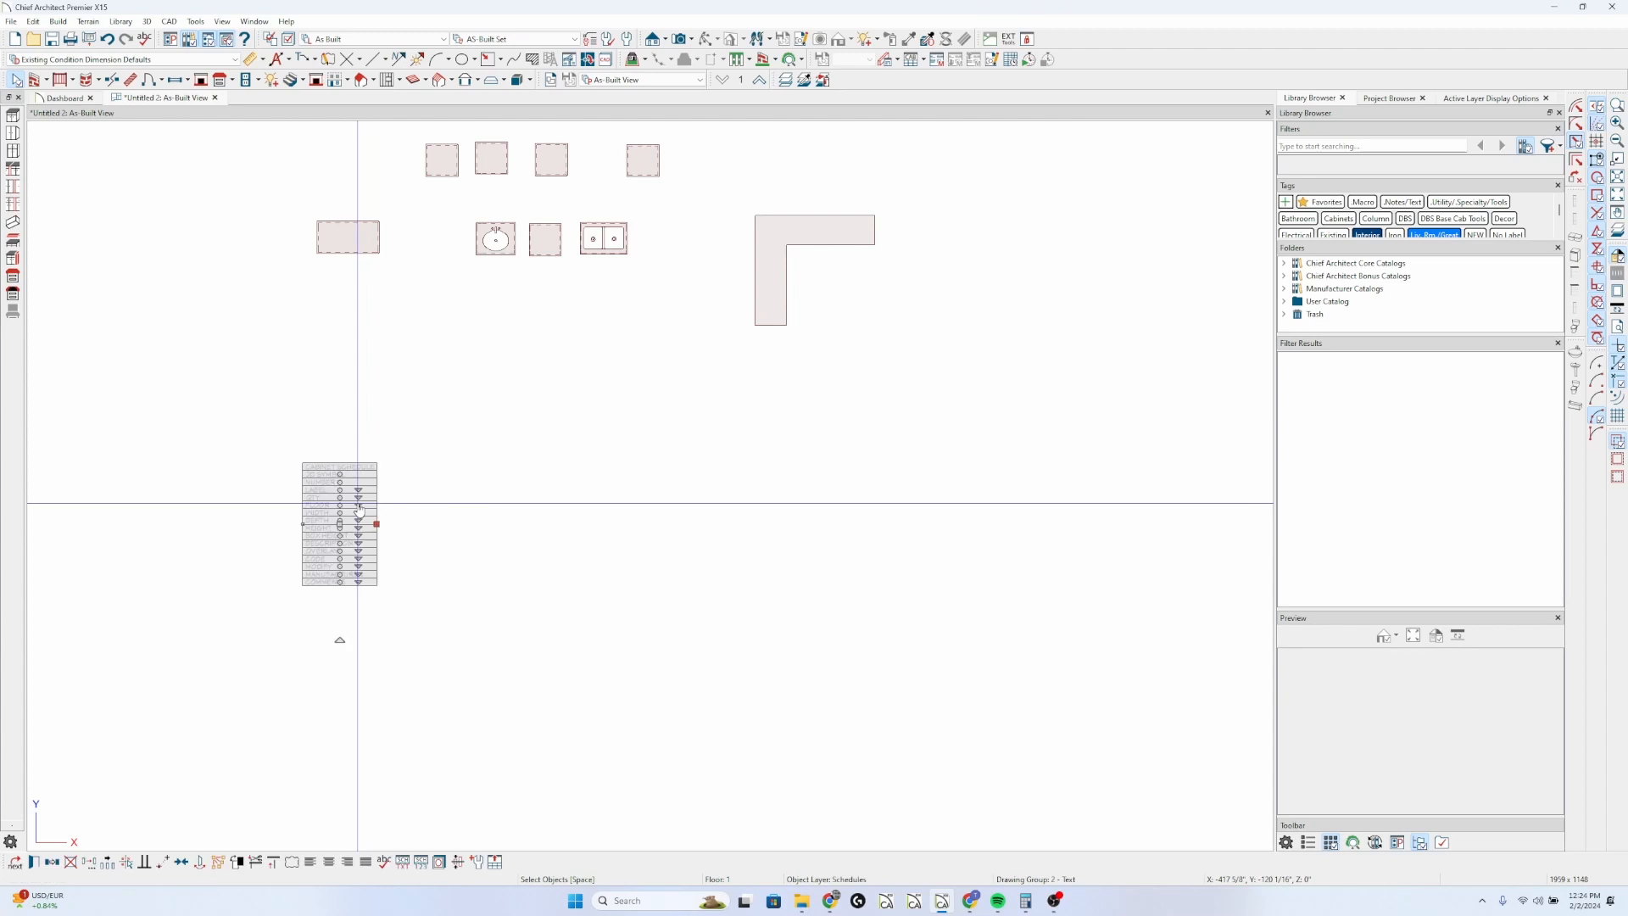
pyautogui.doubleClick(320, 499)
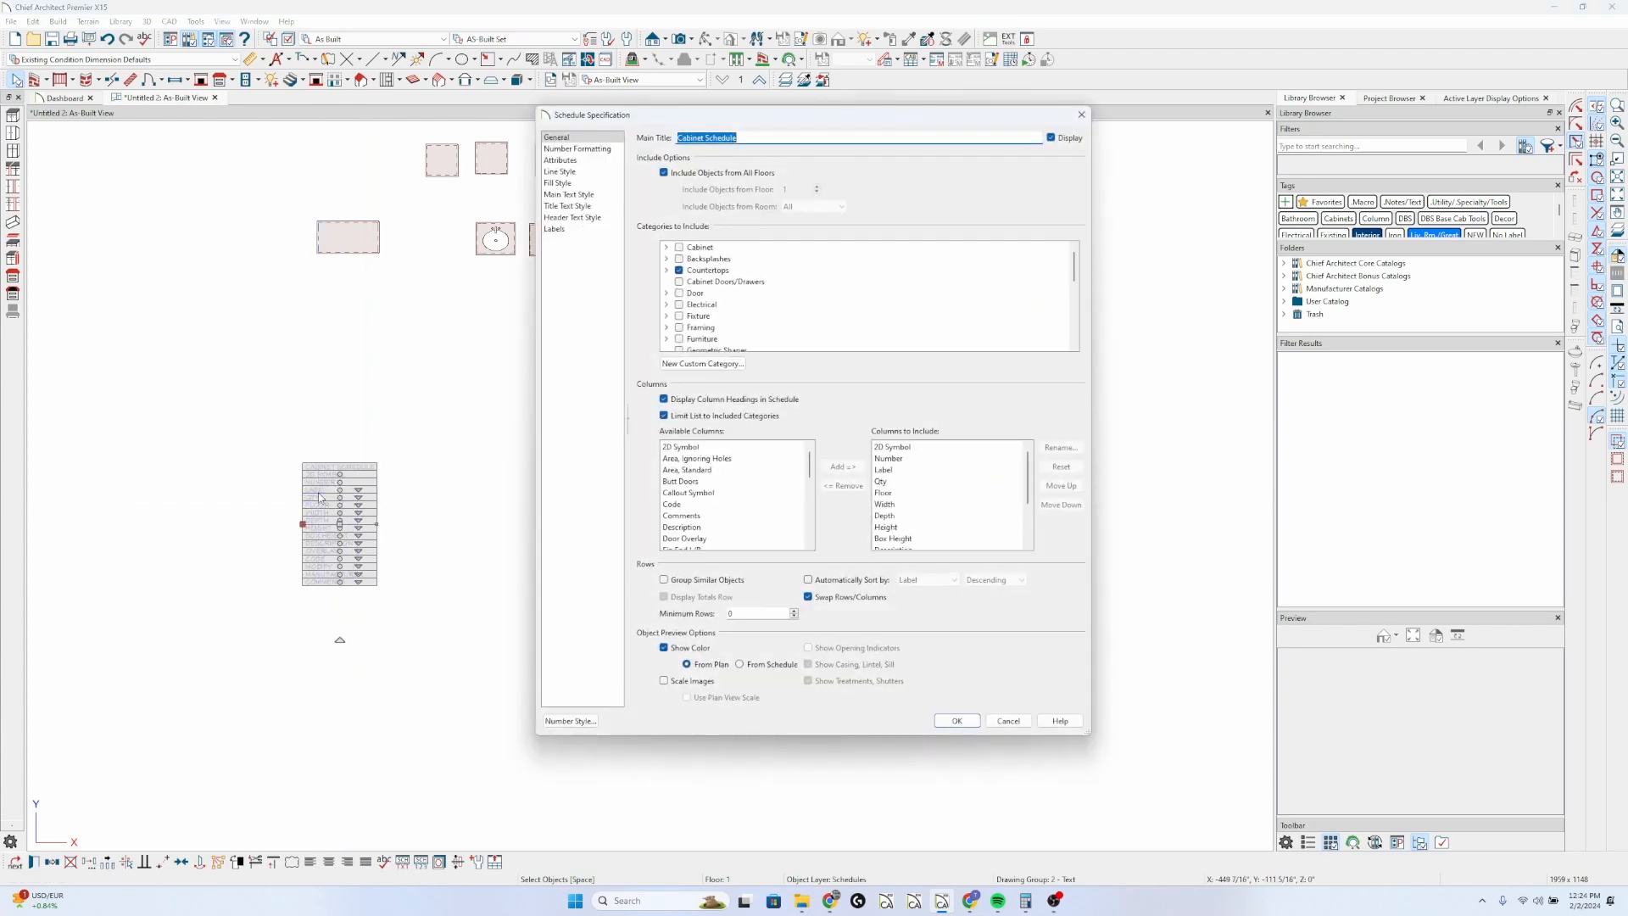
pyautogui.click(679, 270)
pyautogui.click(679, 270)
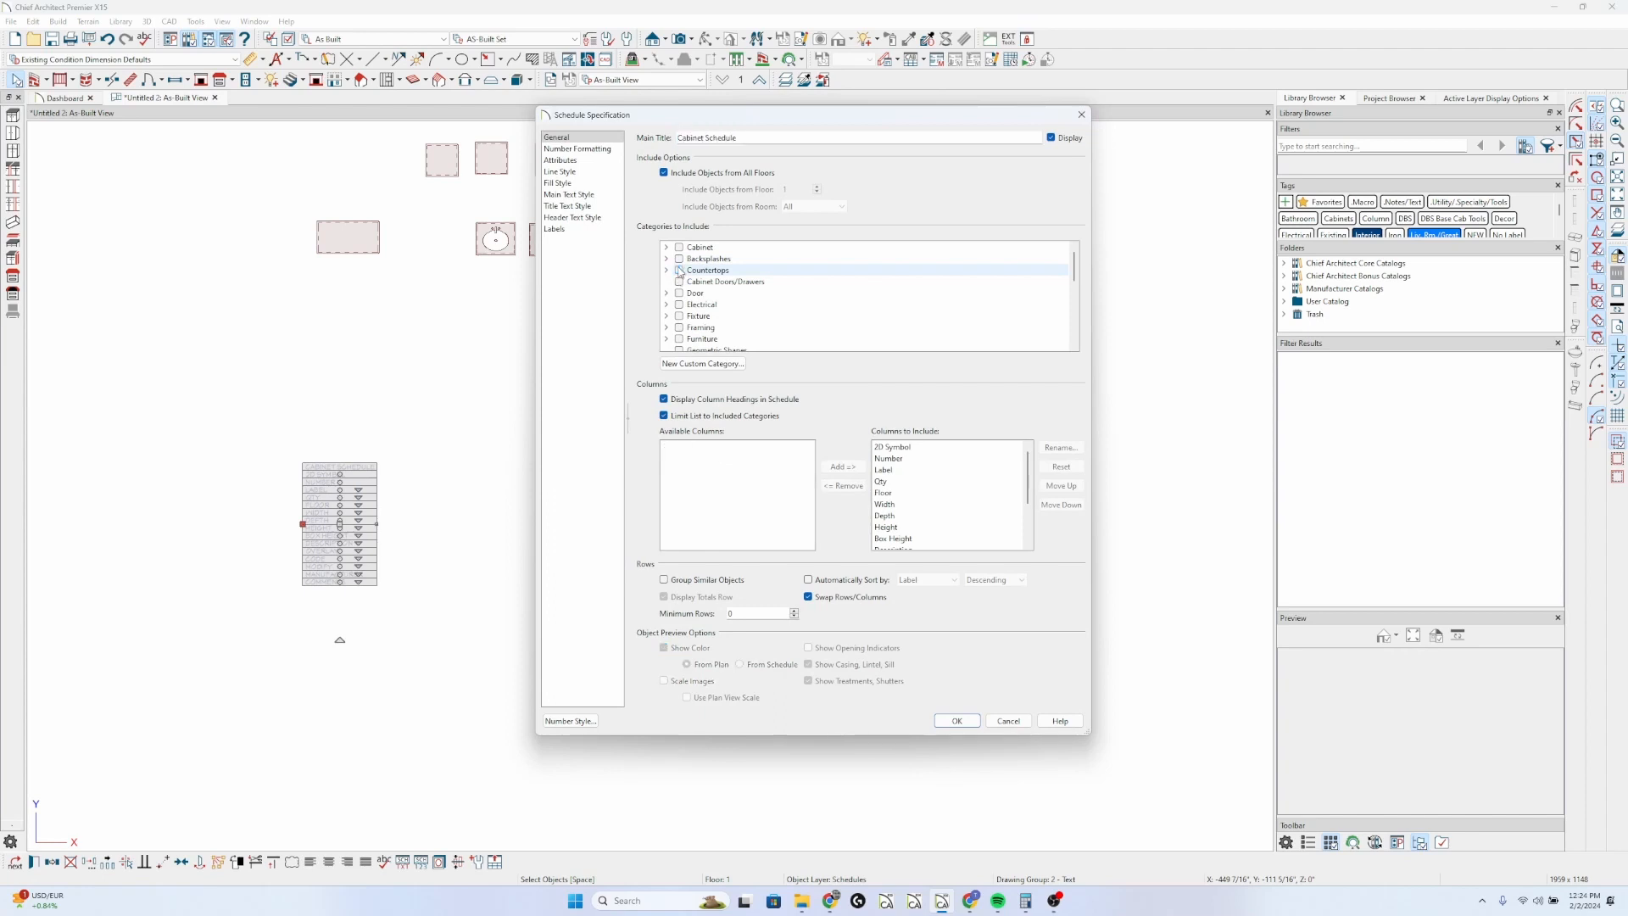
pyautogui.scroll(-7, 679, 273)
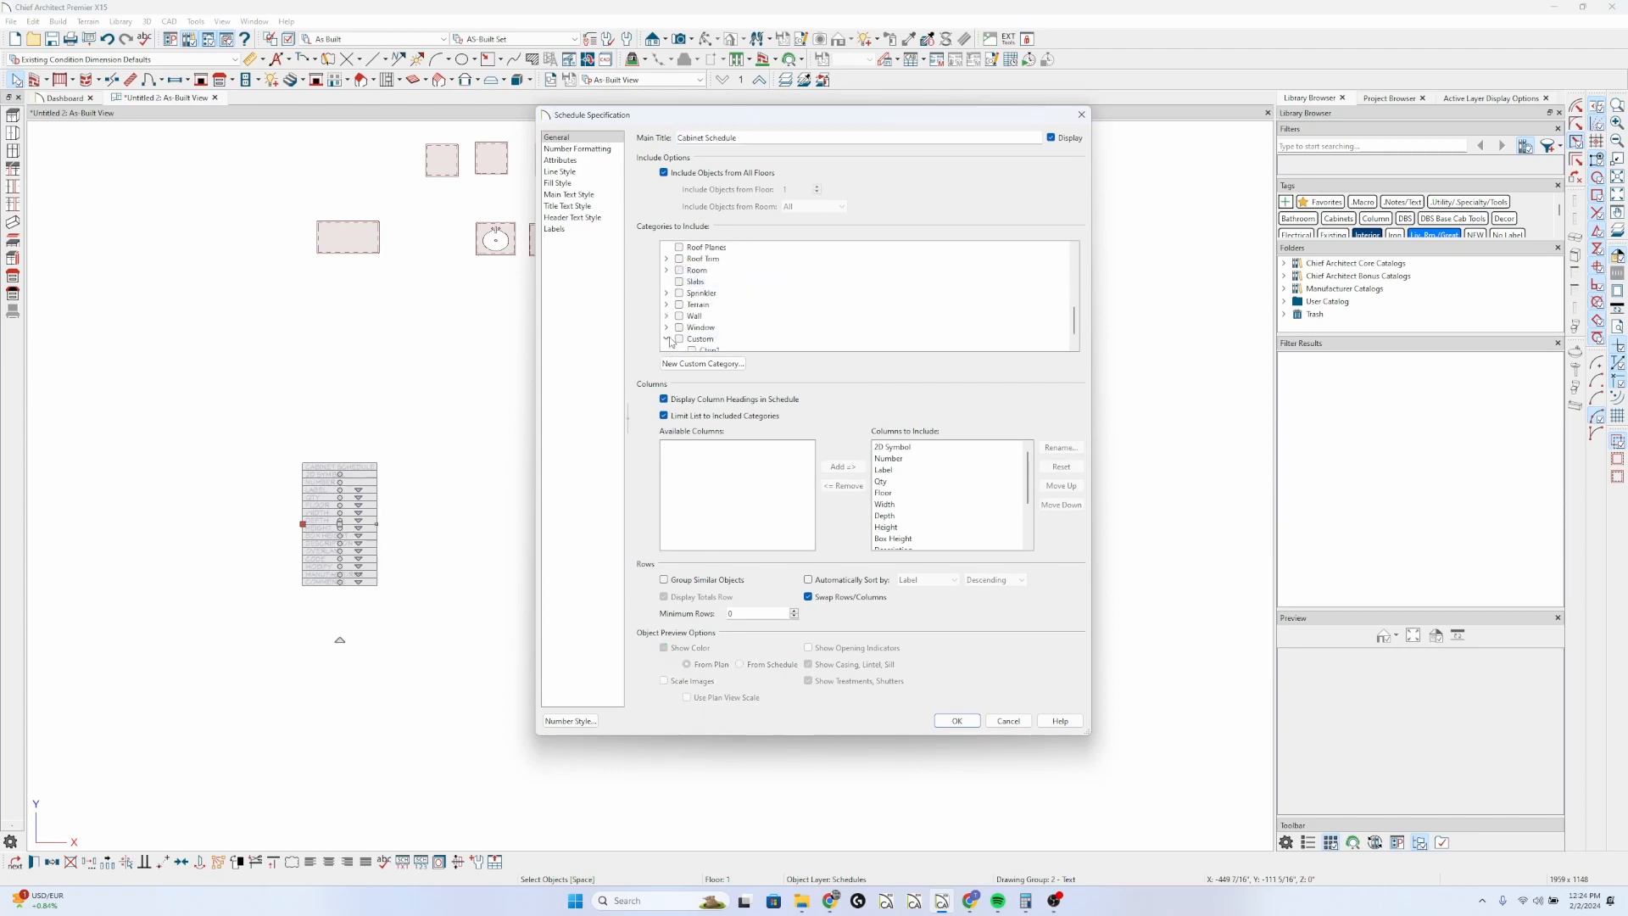
pyautogui.scroll(-1, 671, 341)
pyautogui.click(692, 327)
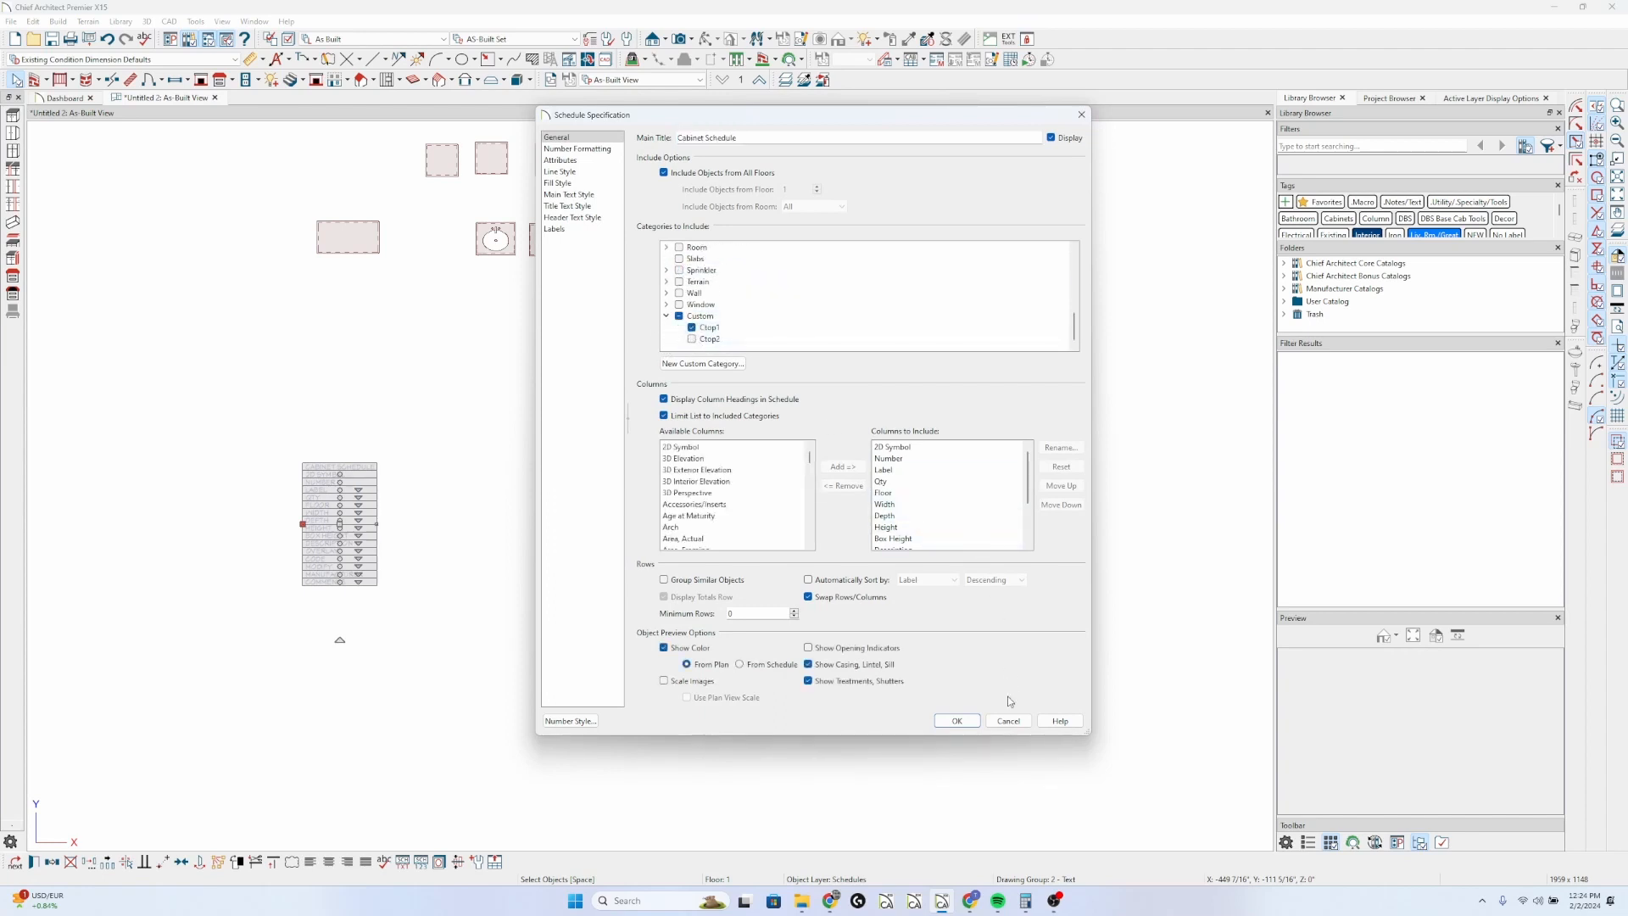
pyautogui.click(957, 721)
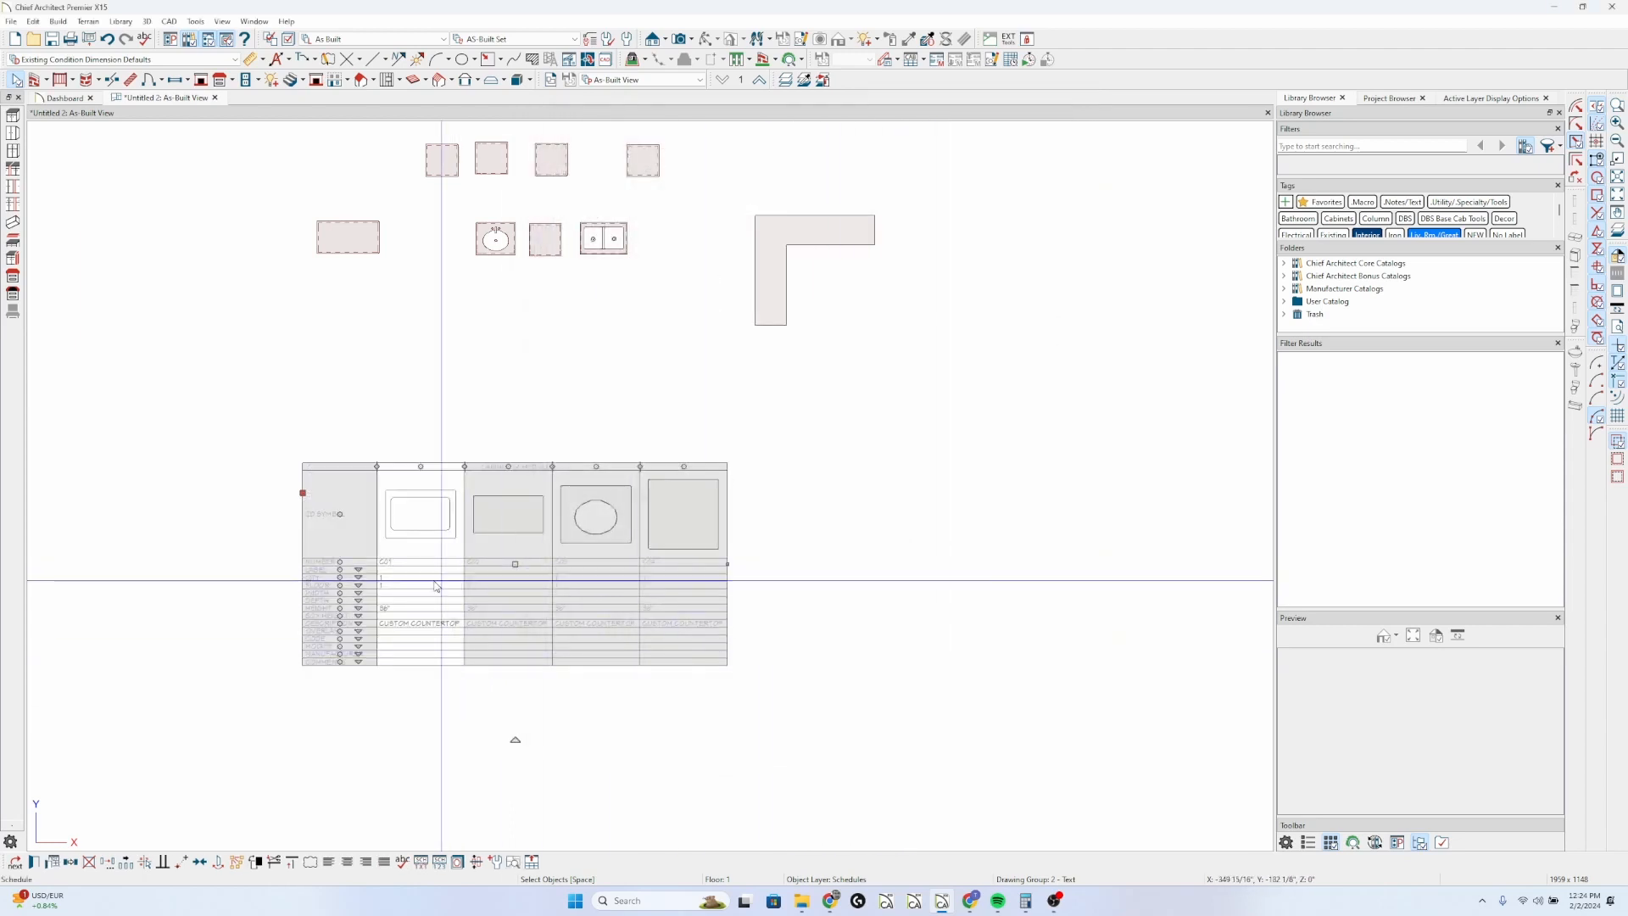
# - Place a copy of the schedule directly below the original and turn off the display of the copy's main title
pyautogui.click(64, 869)
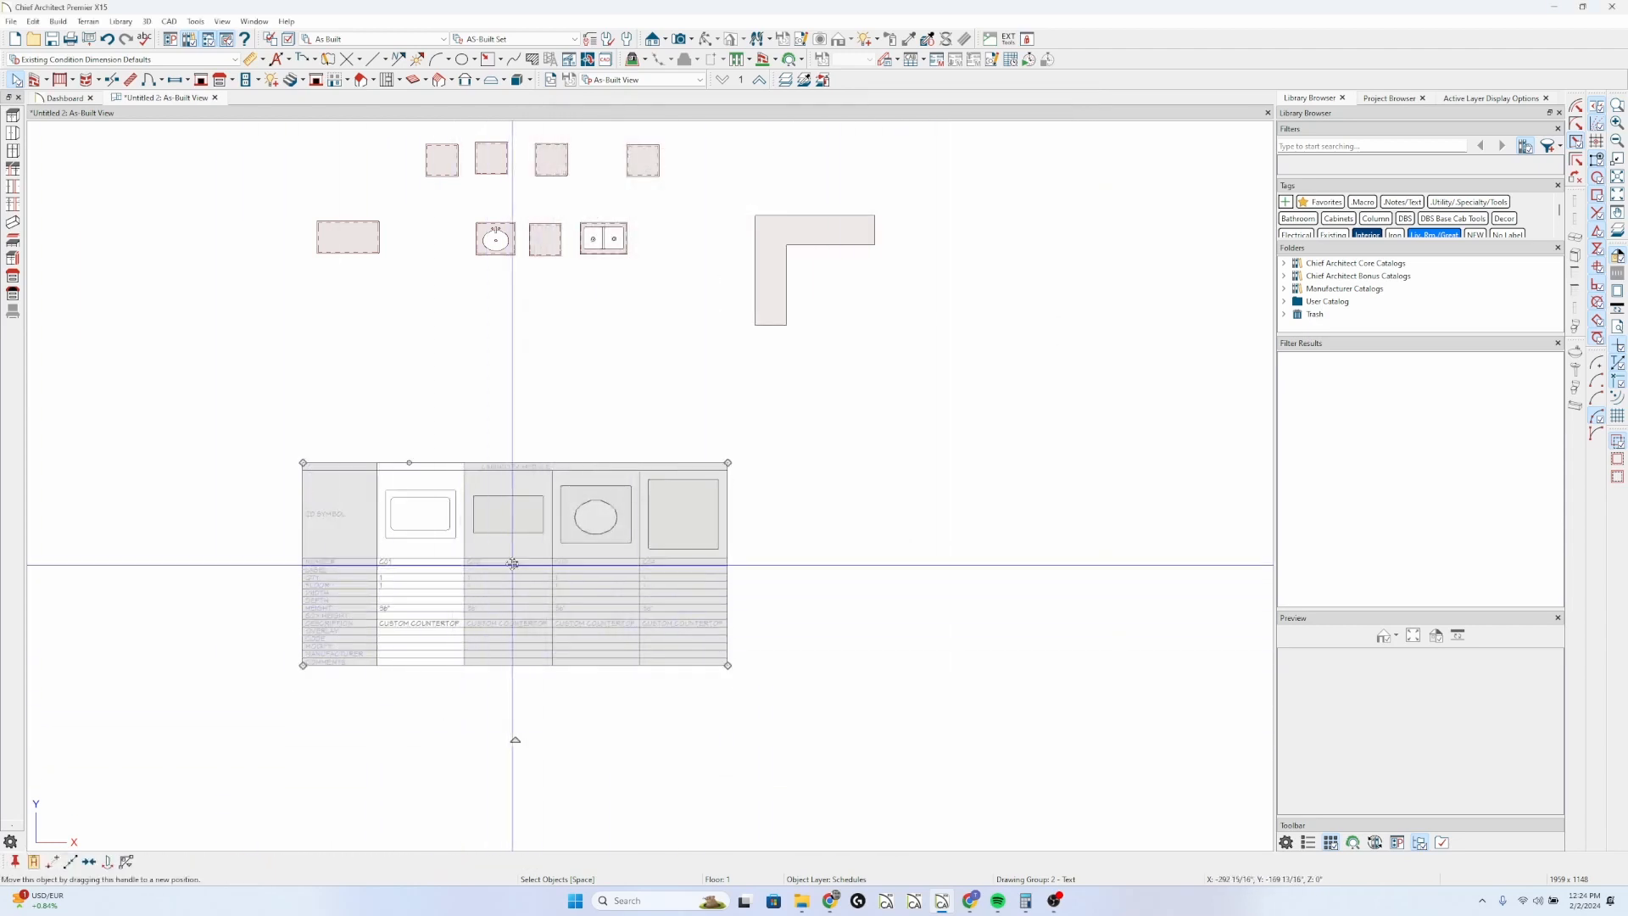
pyautogui.moveTo(514, 564); pyautogui.dragTo(505, 779)
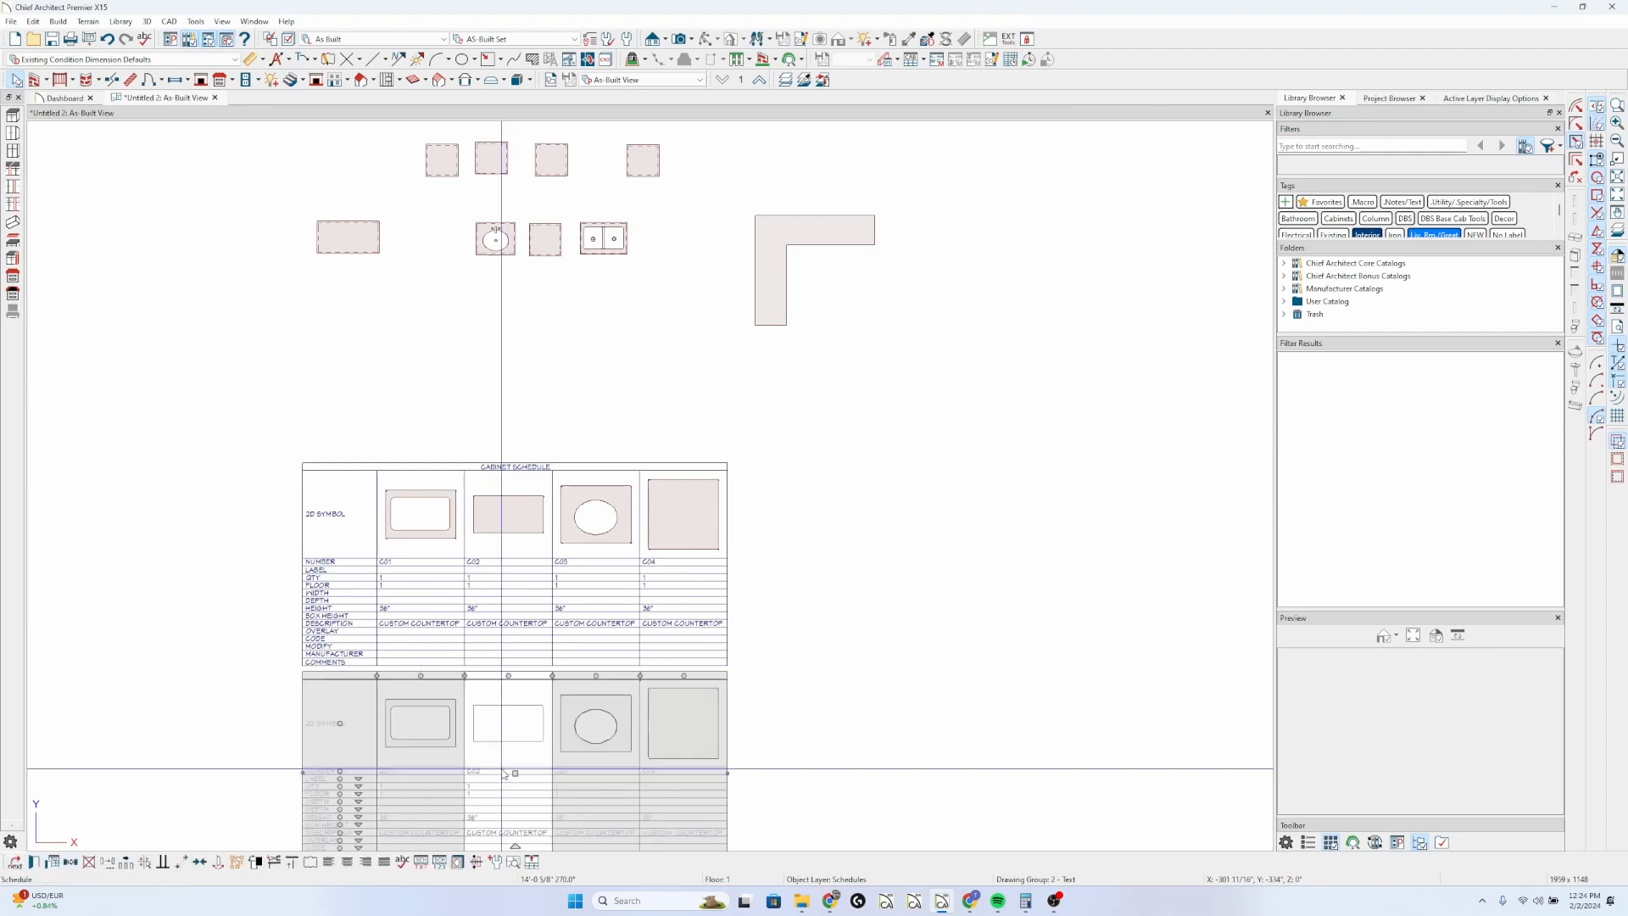
pyautogui.doubleClick(505, 779)
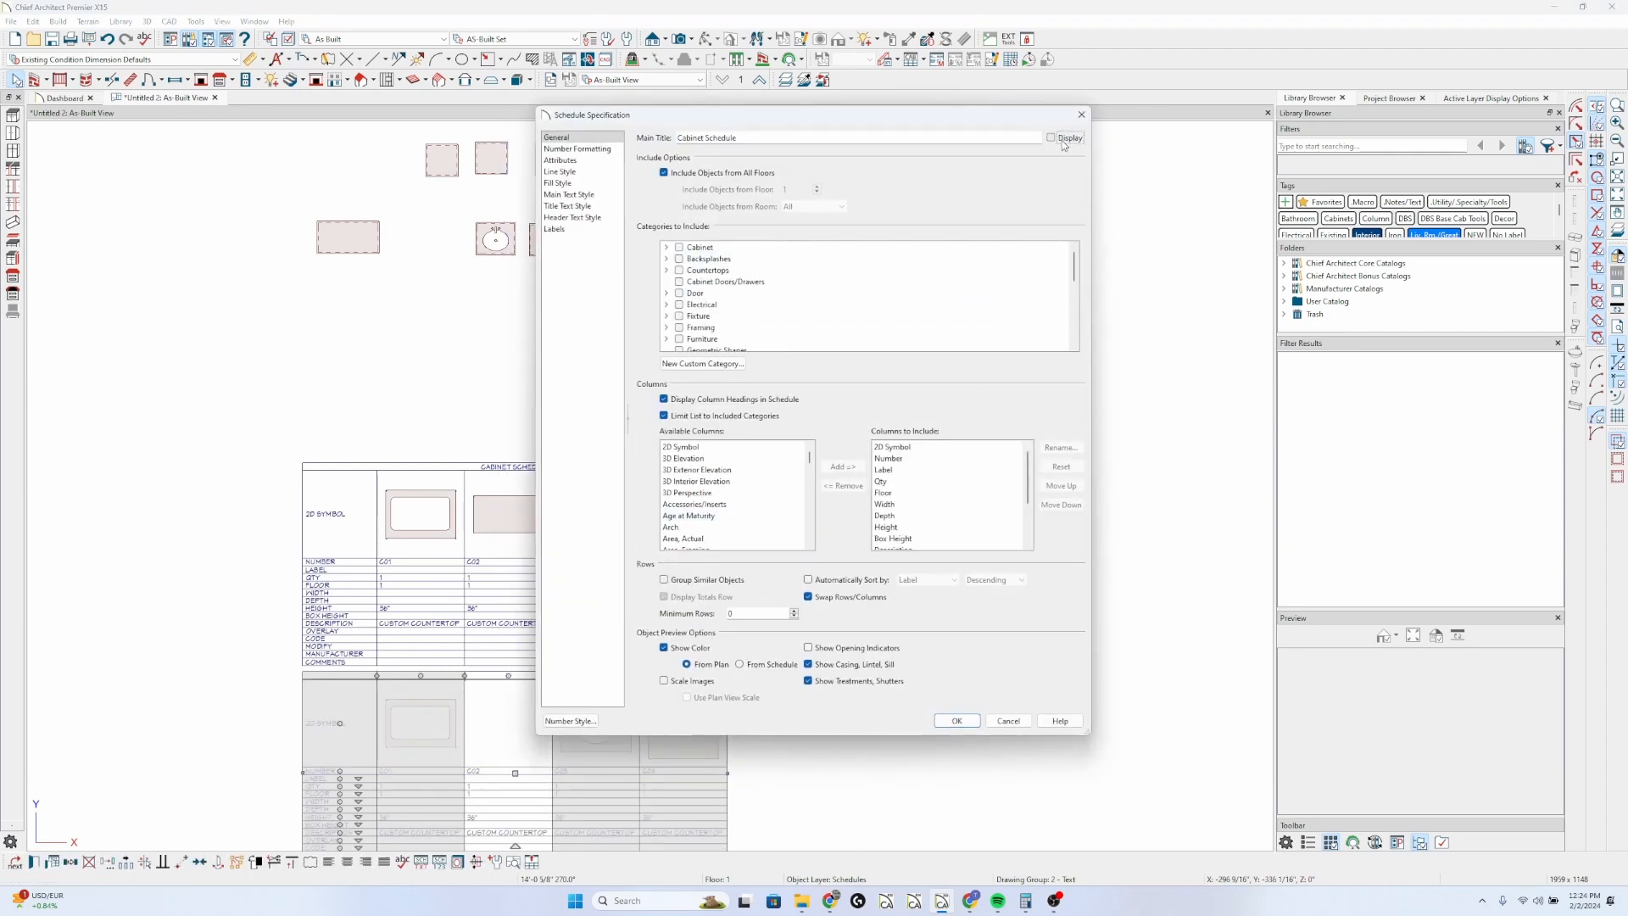
# - Set the copied schedule to include the custom category Ctop2 instead of Ctop1
pyautogui.scroll(-5, 721, 288)
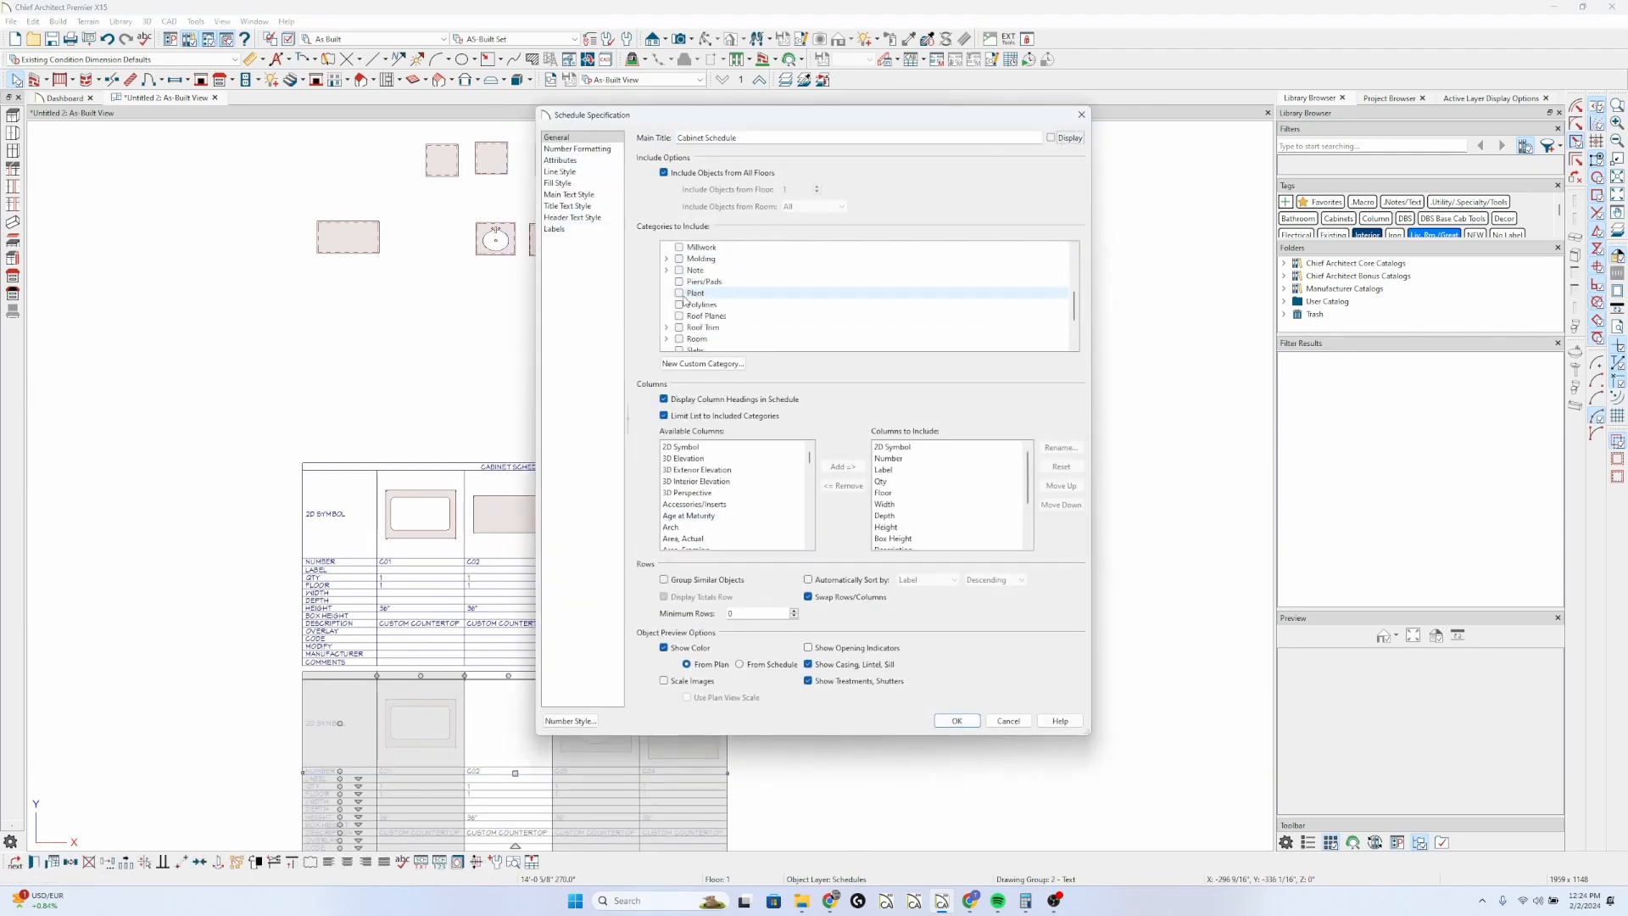
pyautogui.click(691, 327)
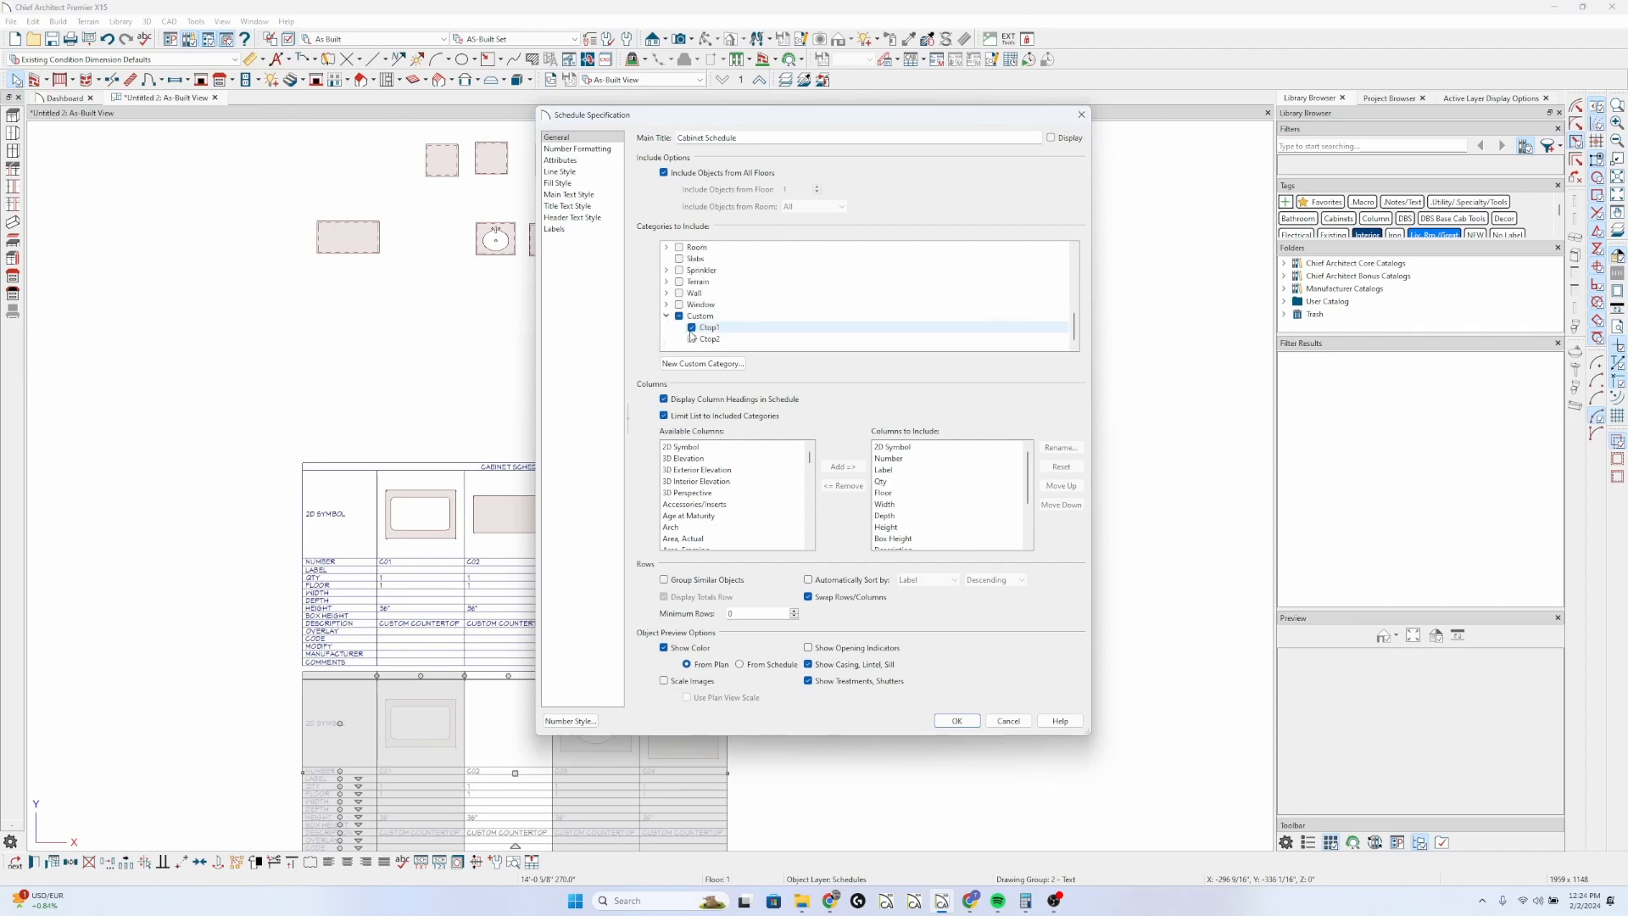
pyautogui.click(691, 327)
pyautogui.click(691, 338)
pyautogui.click(956, 720)
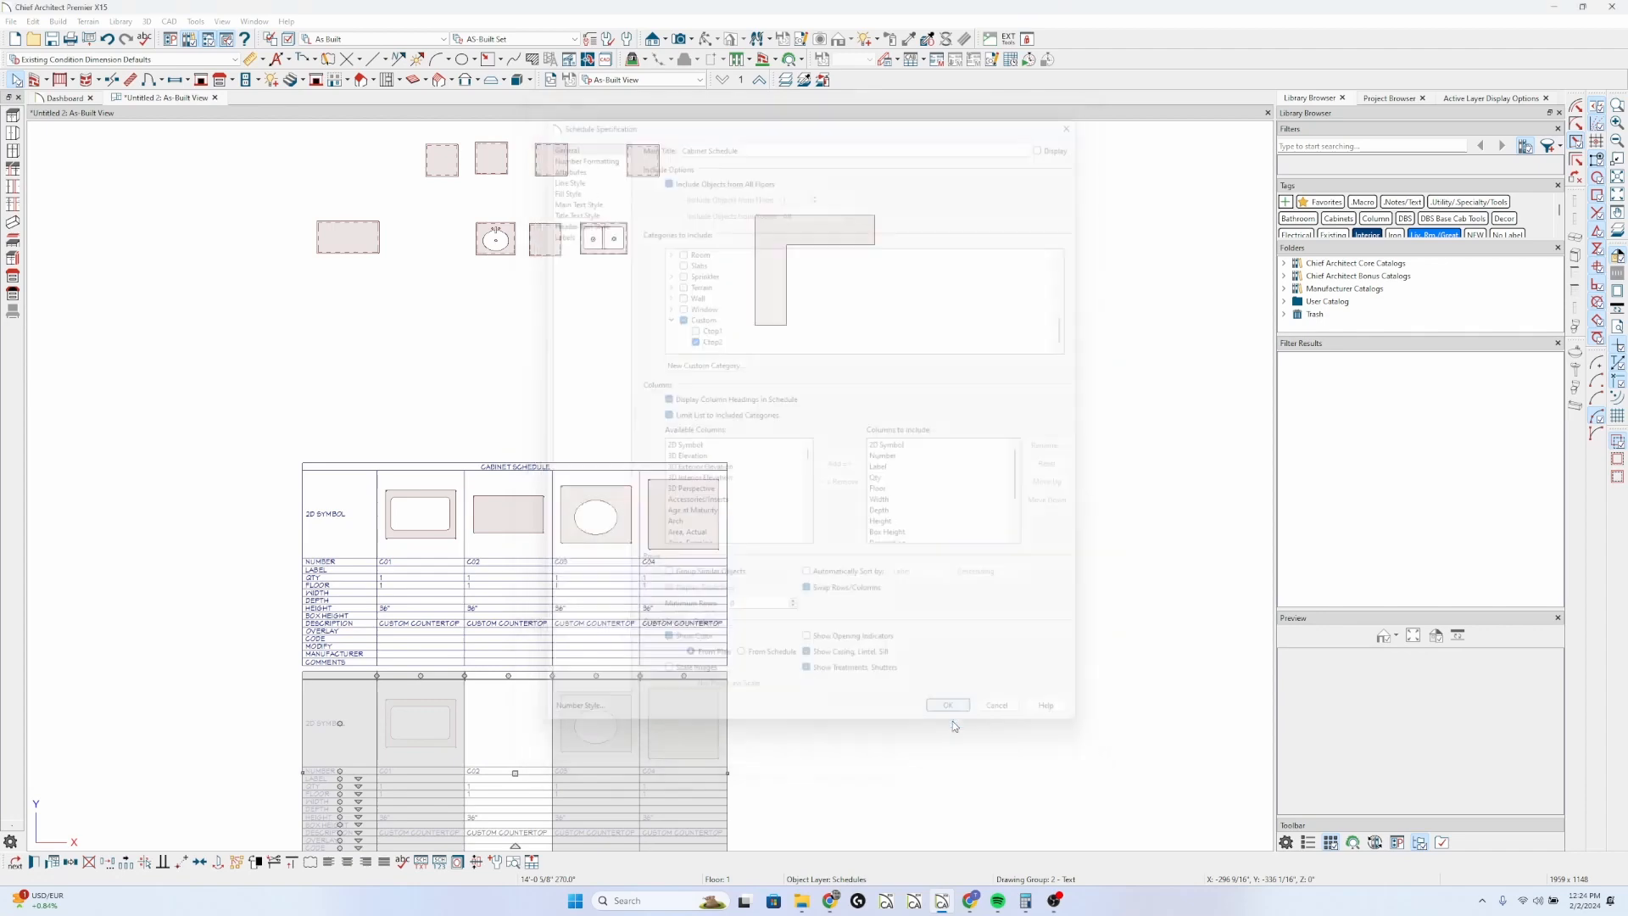
pyautogui.scroll(-3, 763, 520)
pyautogui.click(764, 521)
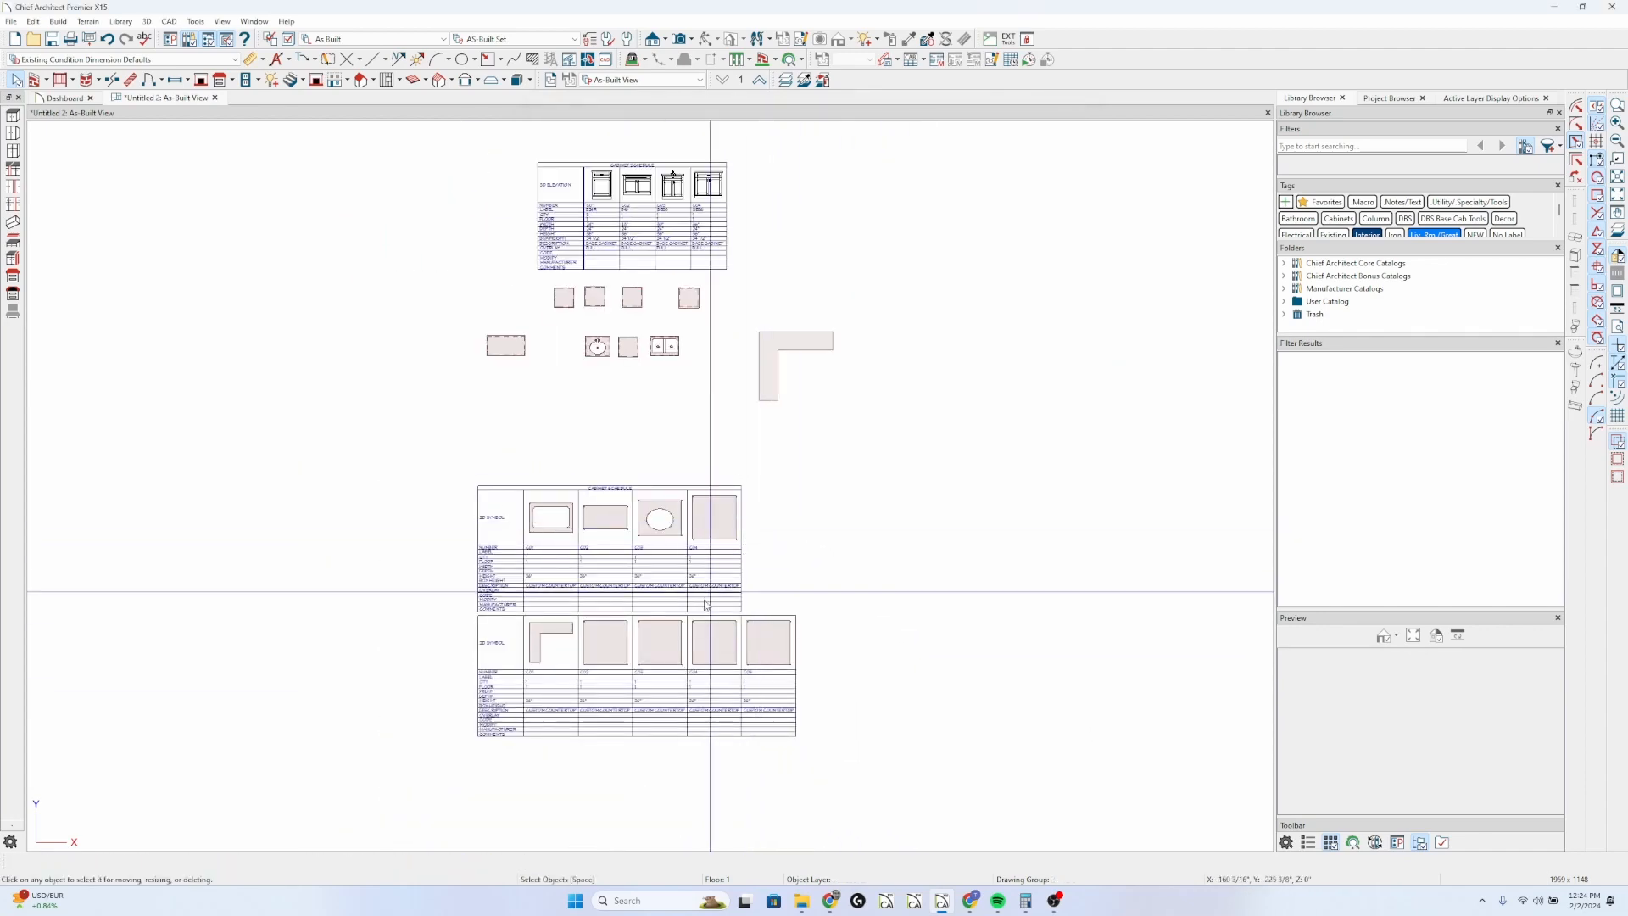
# - Widen the C02 column of the Ctop1 schedule and move the schedule up clear of the one below
pyautogui.scroll(3, 661, 653)
pyautogui.click(633, 496)
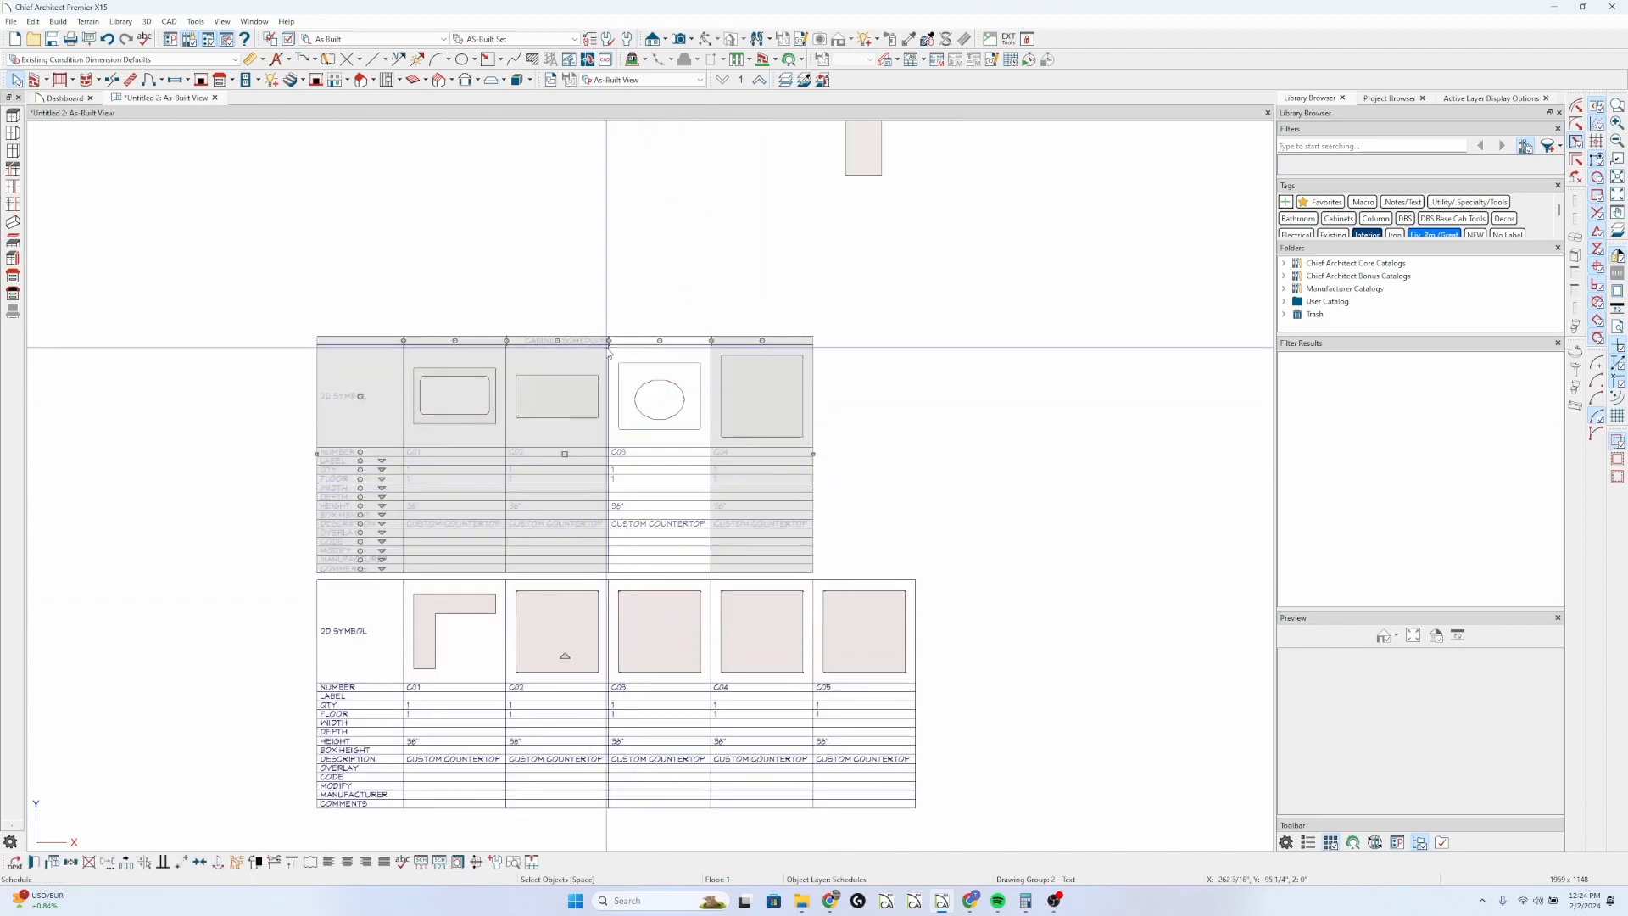
pyautogui.click(594, 443)
pyautogui.moveTo(610, 338); pyautogui.dragTo(644, 339)
pyautogui.moveTo(581, 473); pyautogui.dragTo(581, 422)
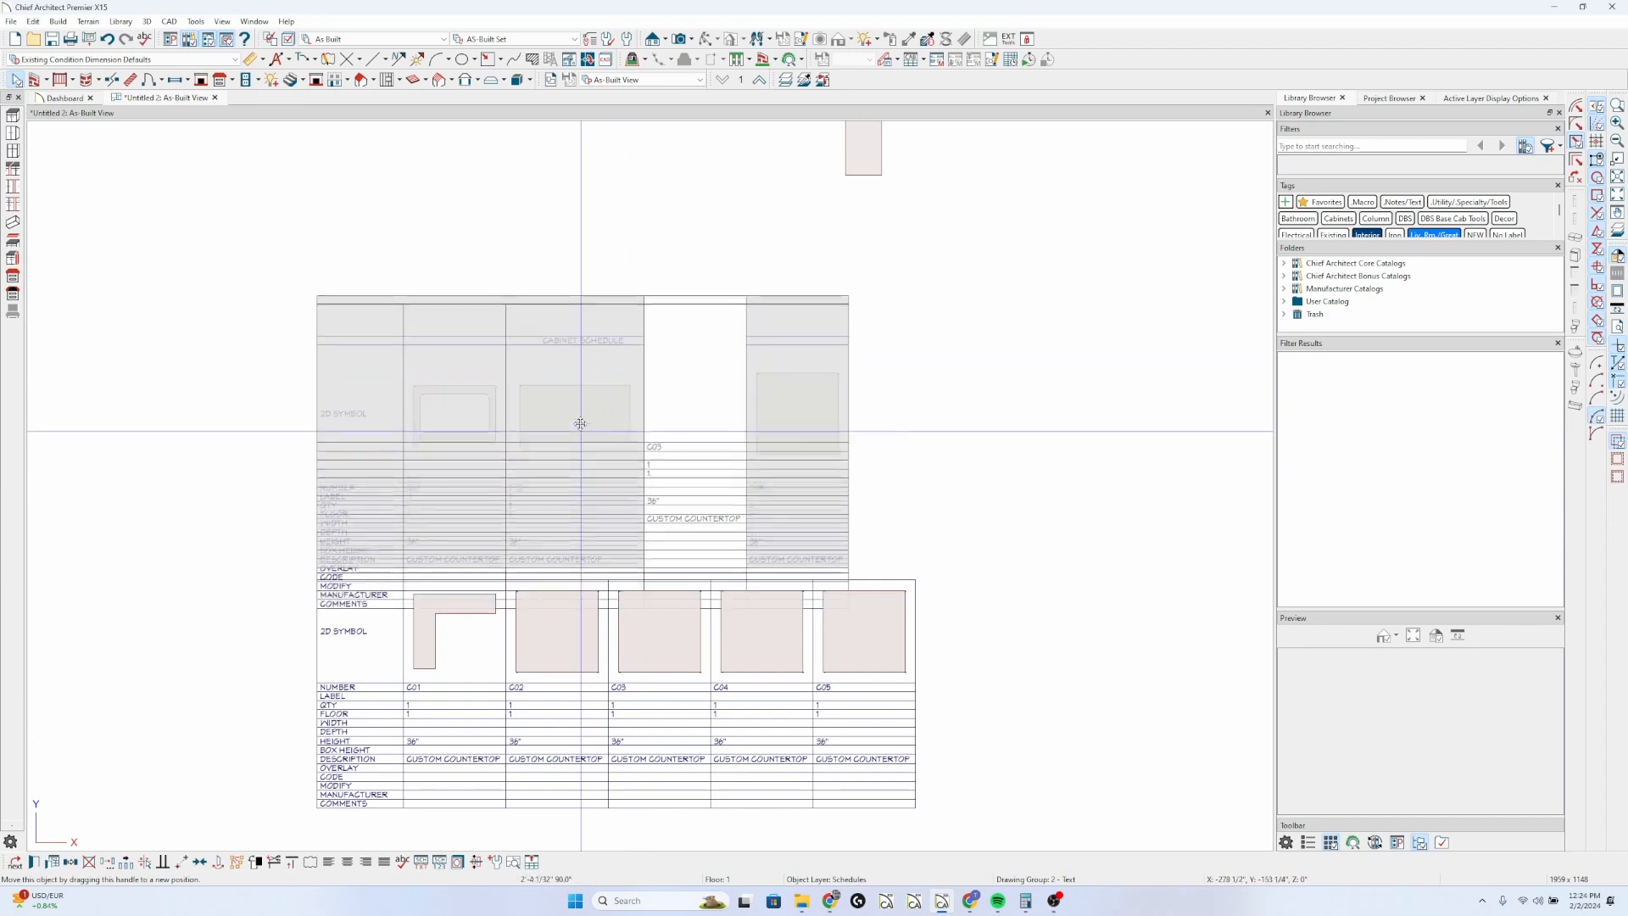
# - Widen the C02 column of the Ctop2 schedule to line up with the schedule above, and move it up closely beneath that schedule
pyautogui.click(616, 675)
pyautogui.scroll(1, 615, 672)
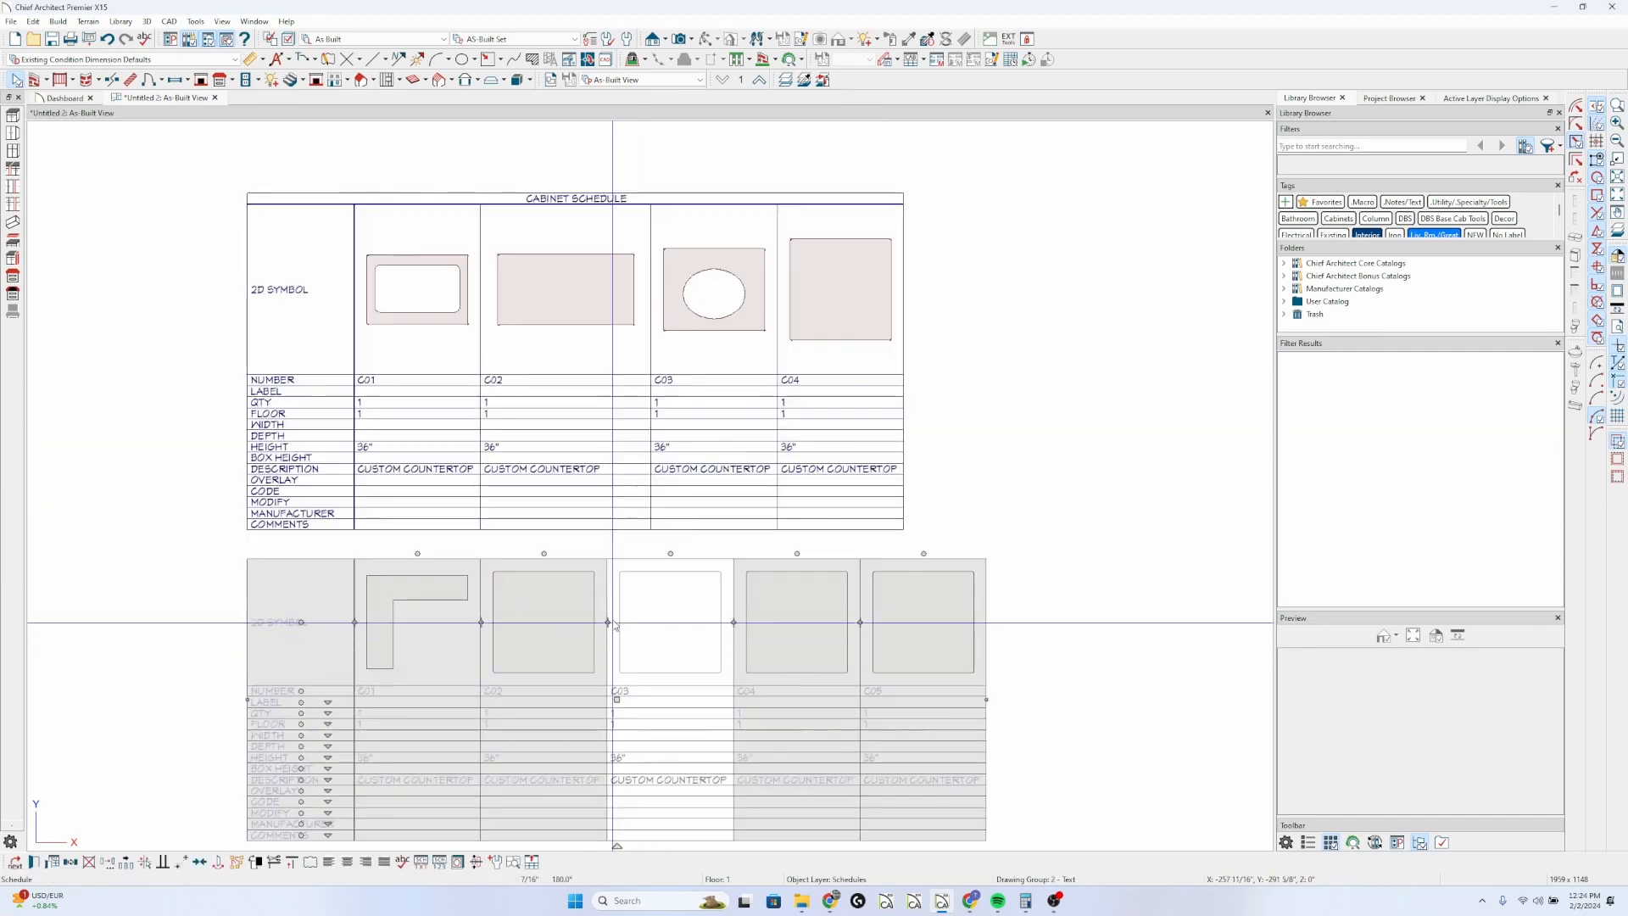
pyautogui.moveTo(607, 621); pyautogui.dragTo(649, 524)
pyautogui.scroll(-2, 644, 612)
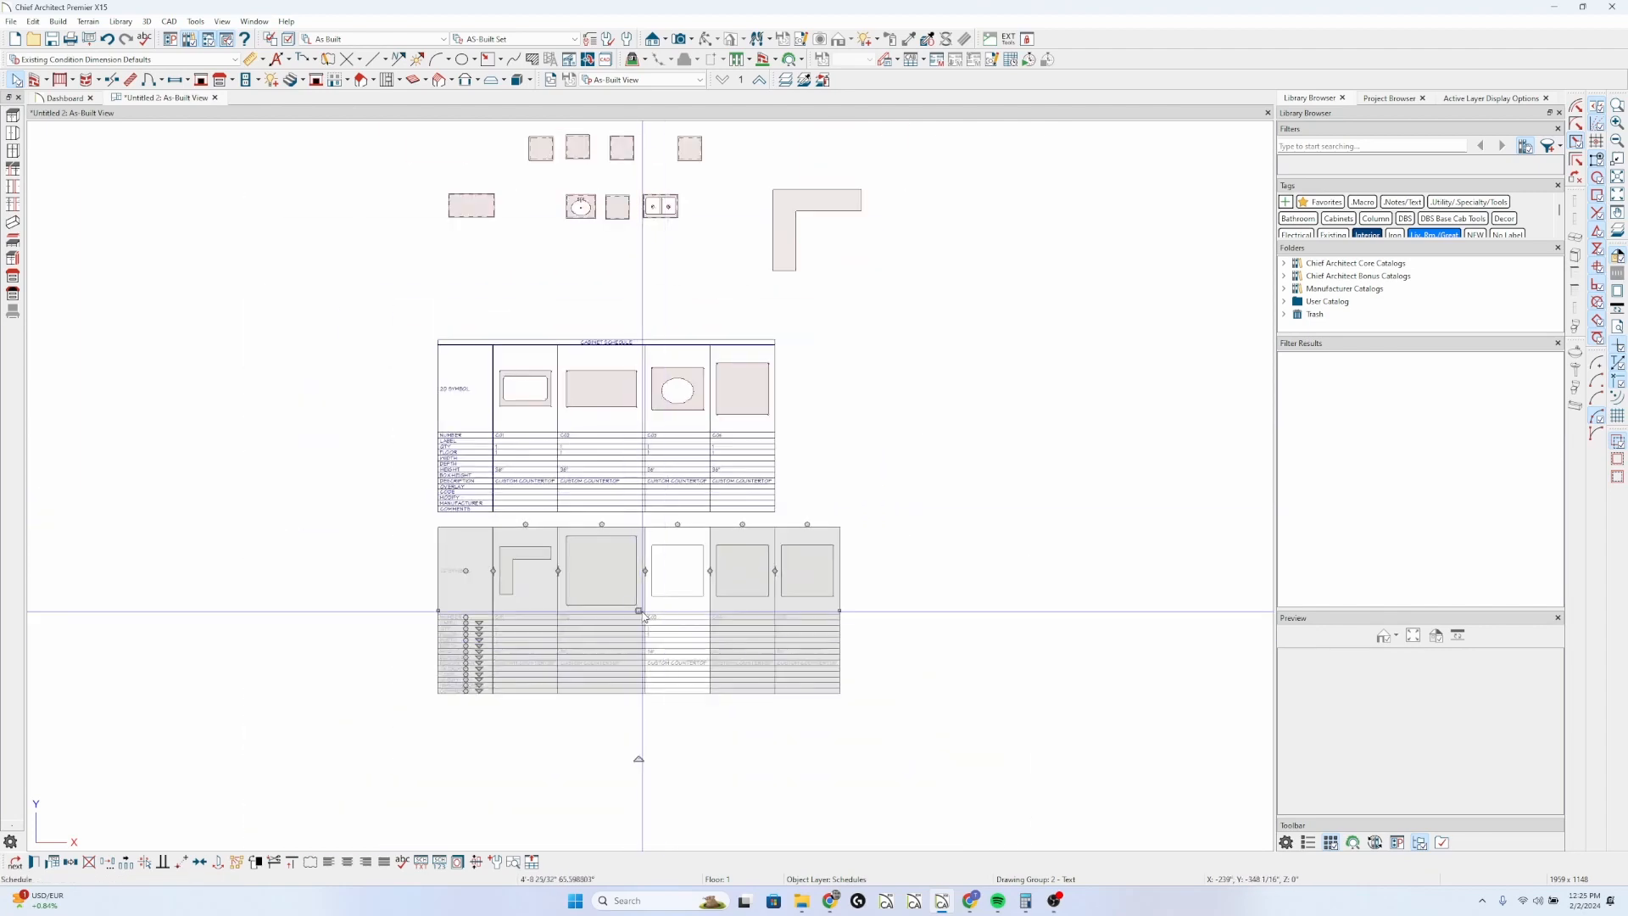
pyautogui.press('Escape')
pyautogui.scroll(1, 601, 606)
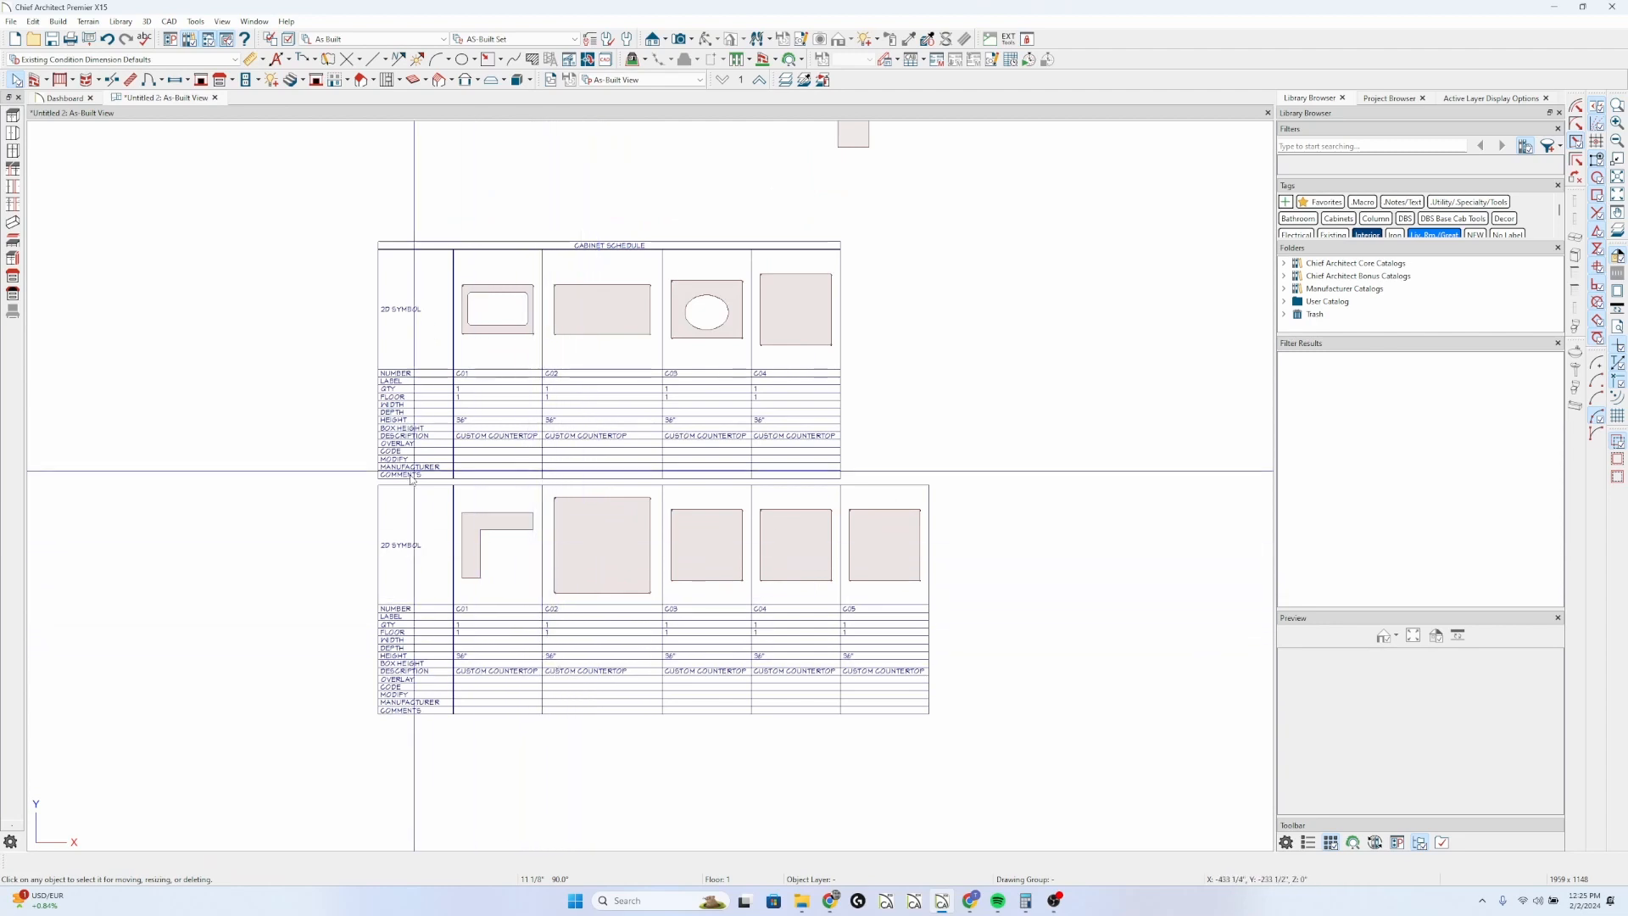
pyautogui.scroll(1, 413, 541)
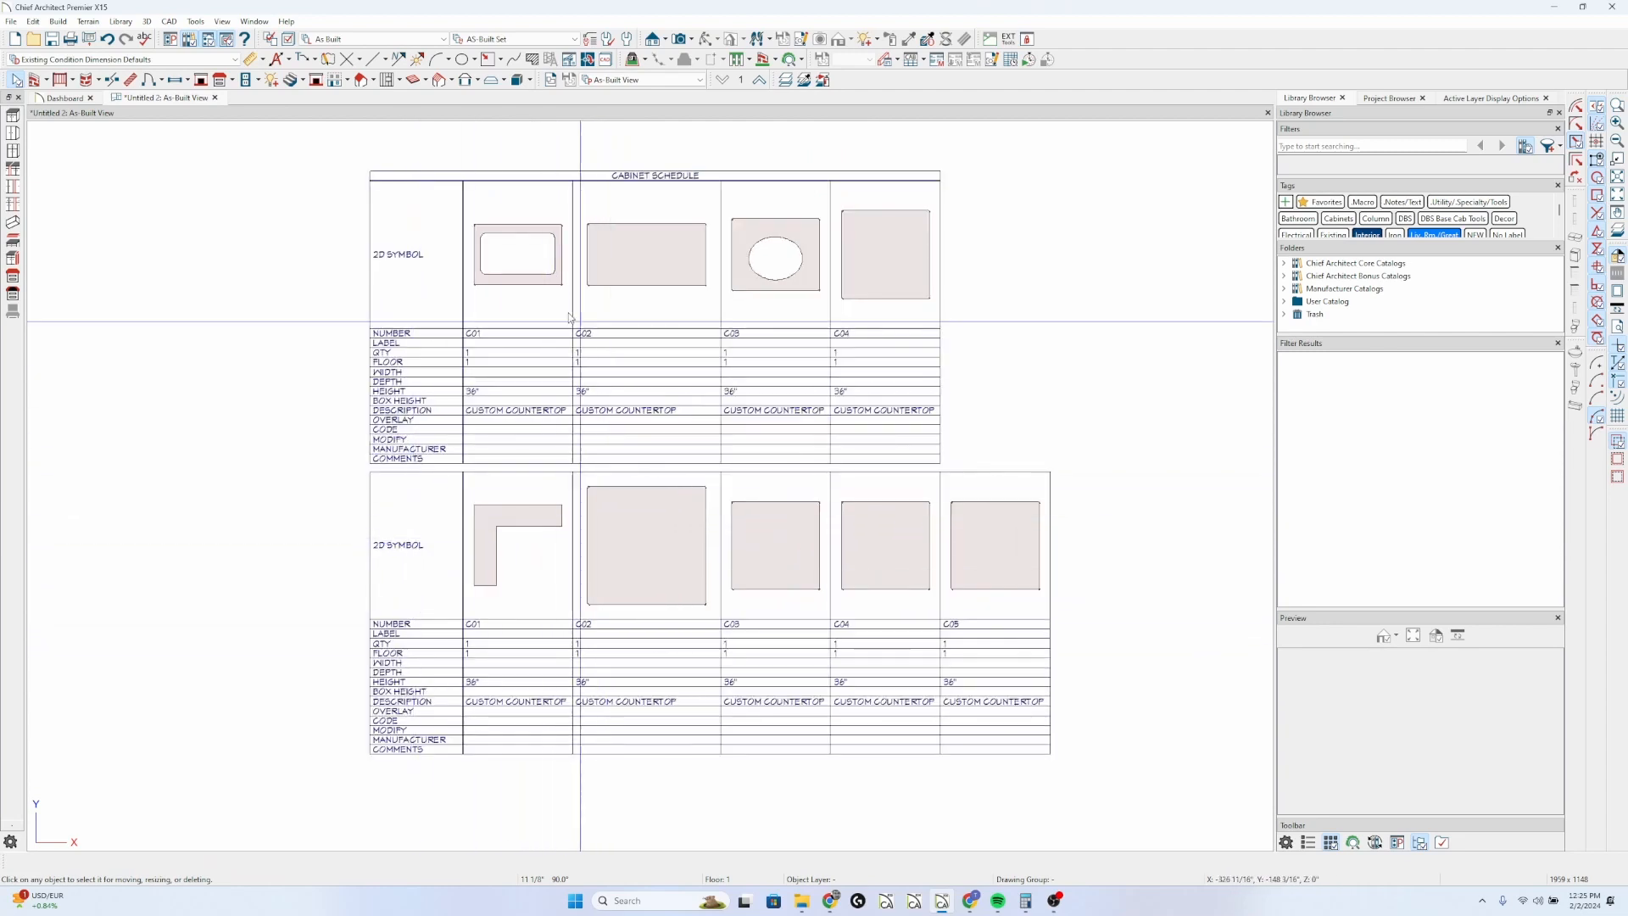